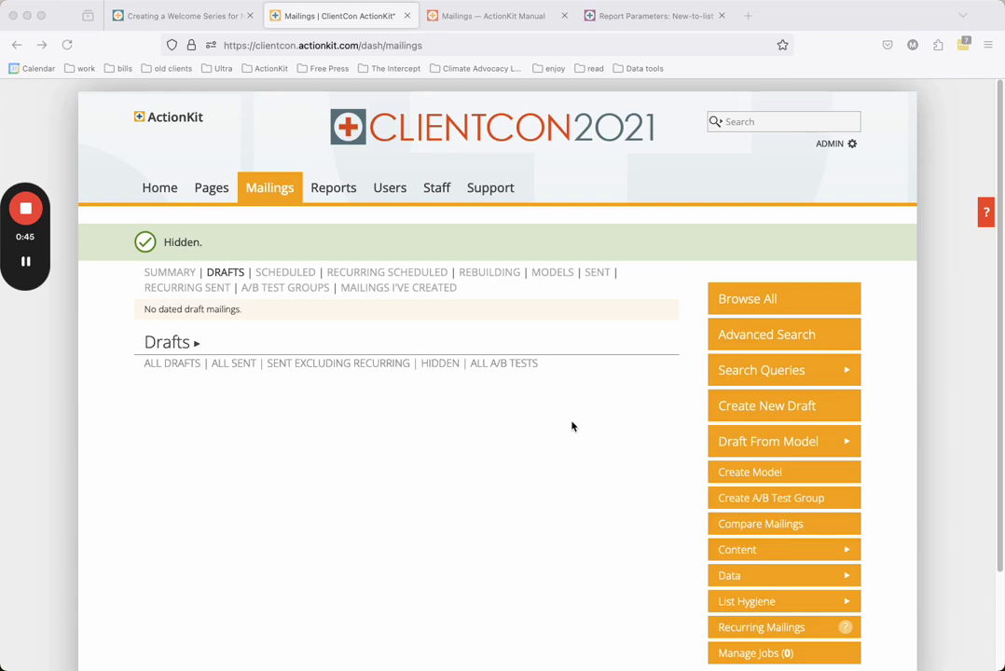
Scroll down the Mailings page to bring the Recurring Mailings link into view
scroll(777, 476, down, 2)
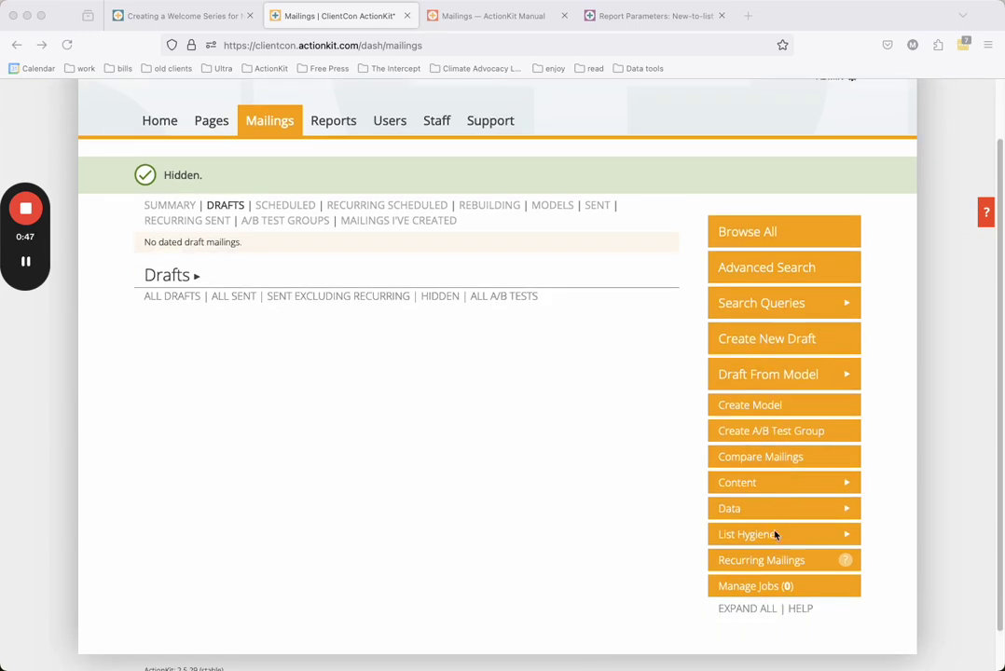
Start a new recurring mailing series named 'Welcome Series test'
click(774, 560)
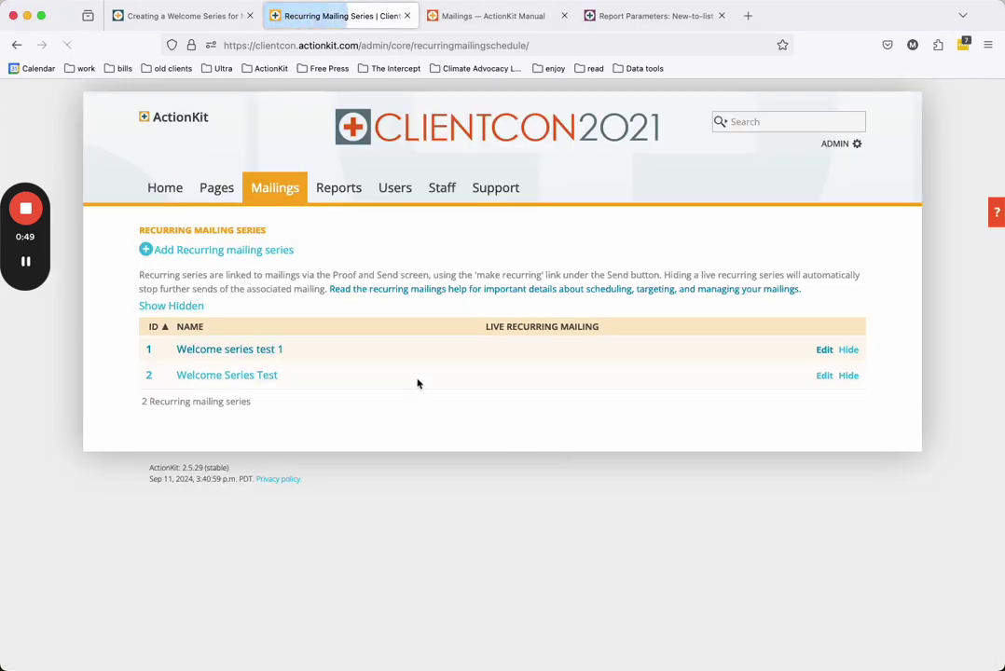
click(217, 252)
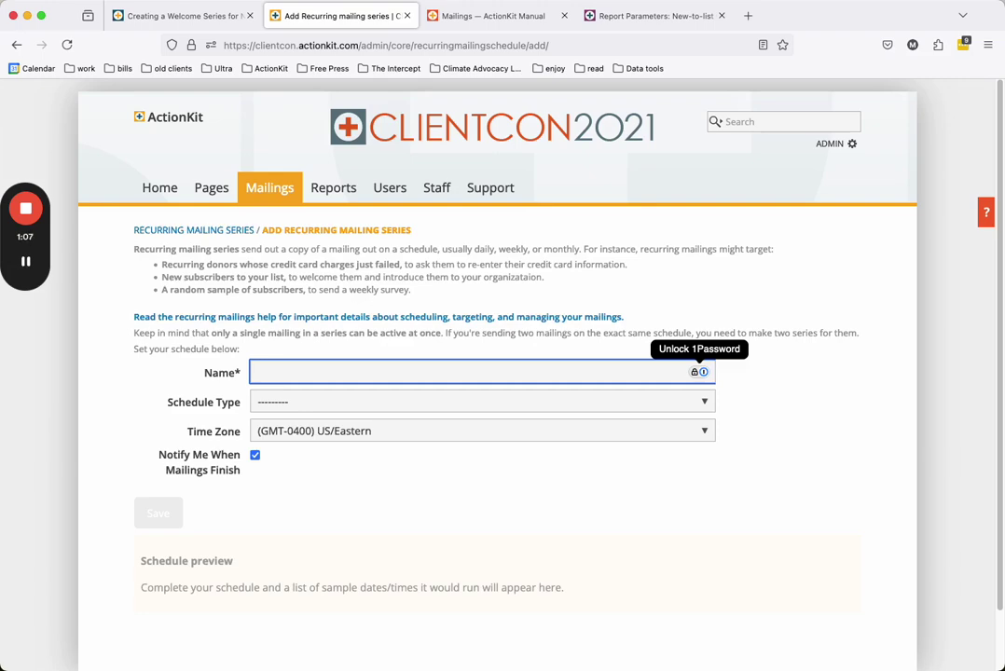
text(We)
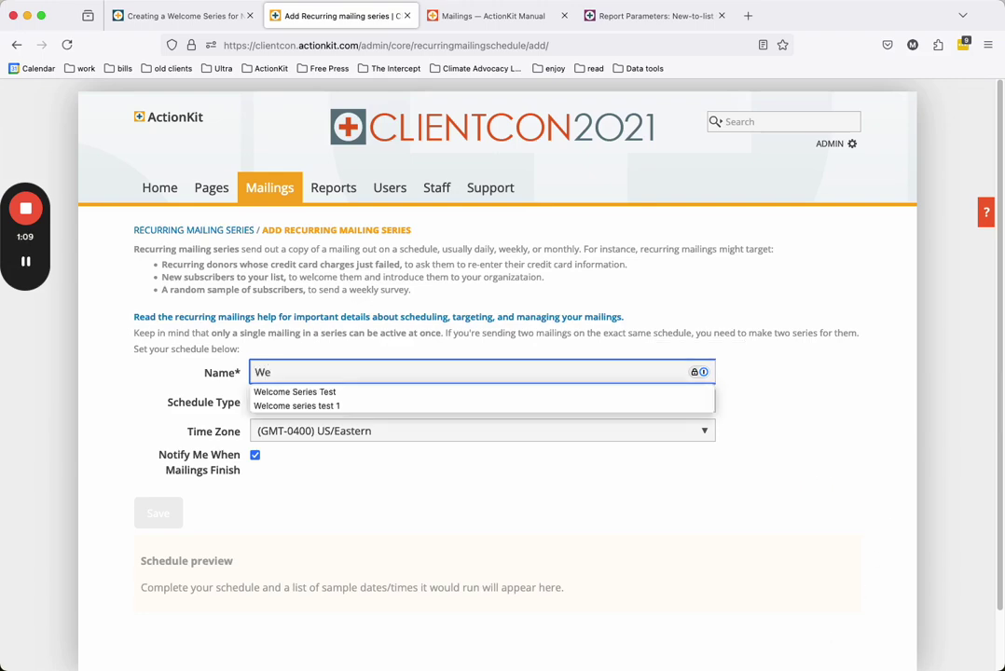
text(lcomer)
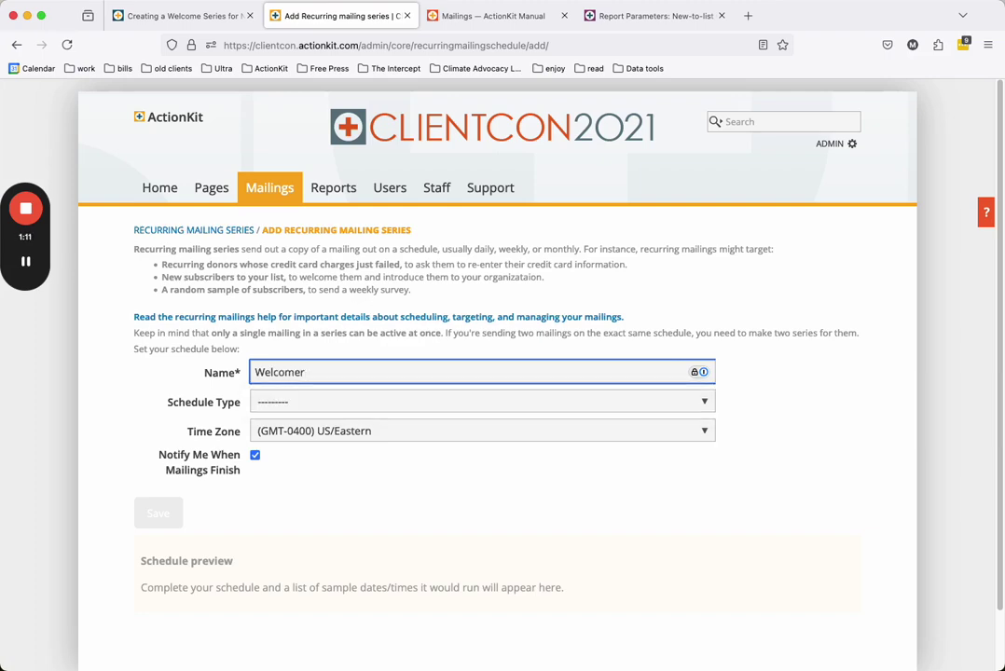
key(BackSpace)
text(Series )
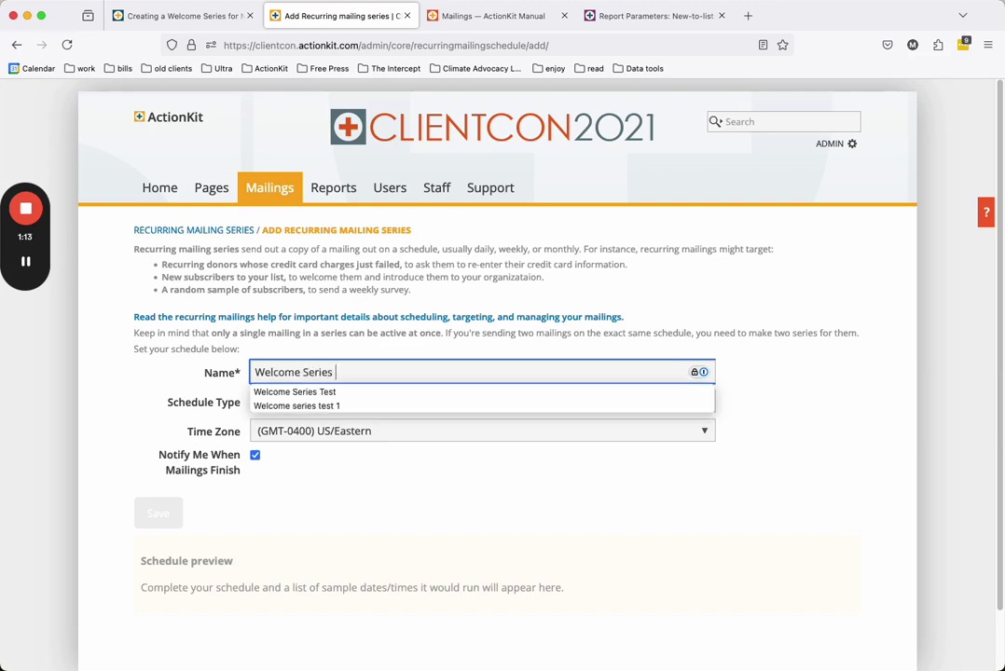
text(test)
click(502, 350)
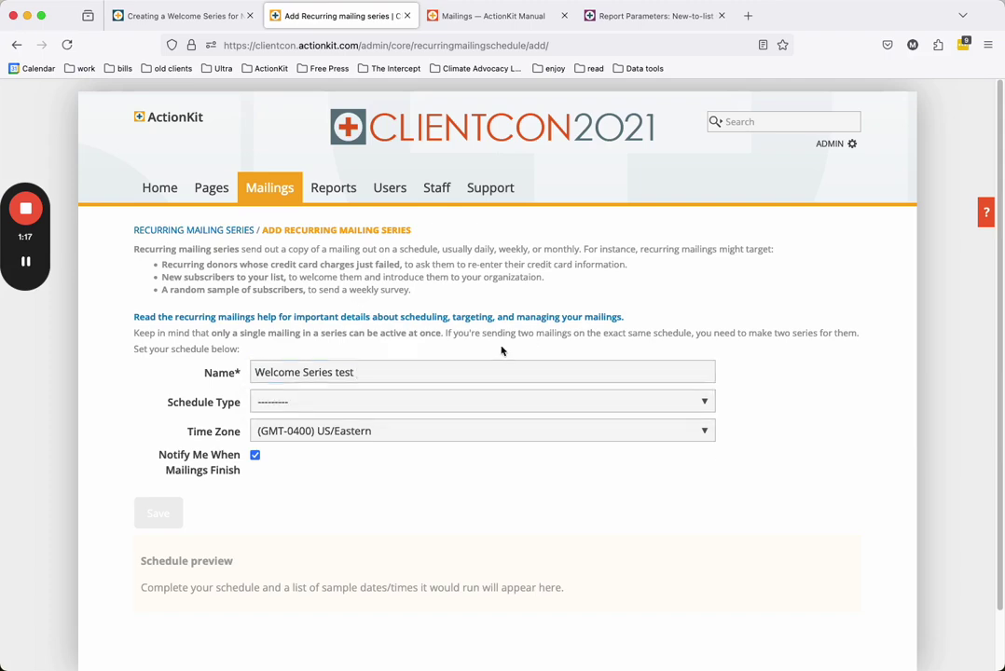
Schedule the series daily at 10 a.m. US/Eastern with finish notifications turned off
click(426, 402)
click(415, 417)
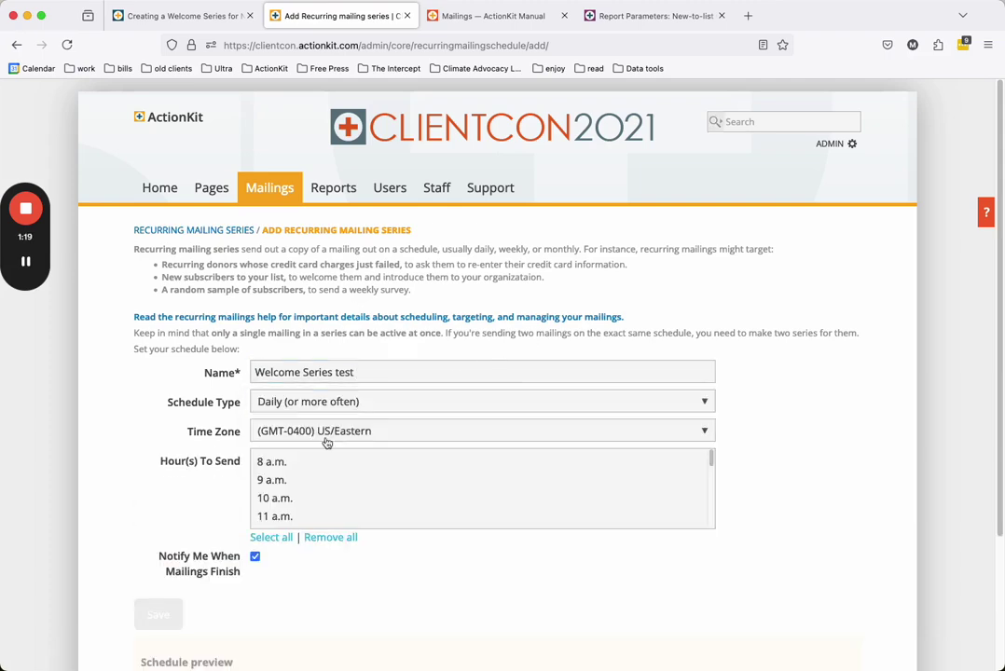
click(297, 499)
scroll(214, 566, down, 1)
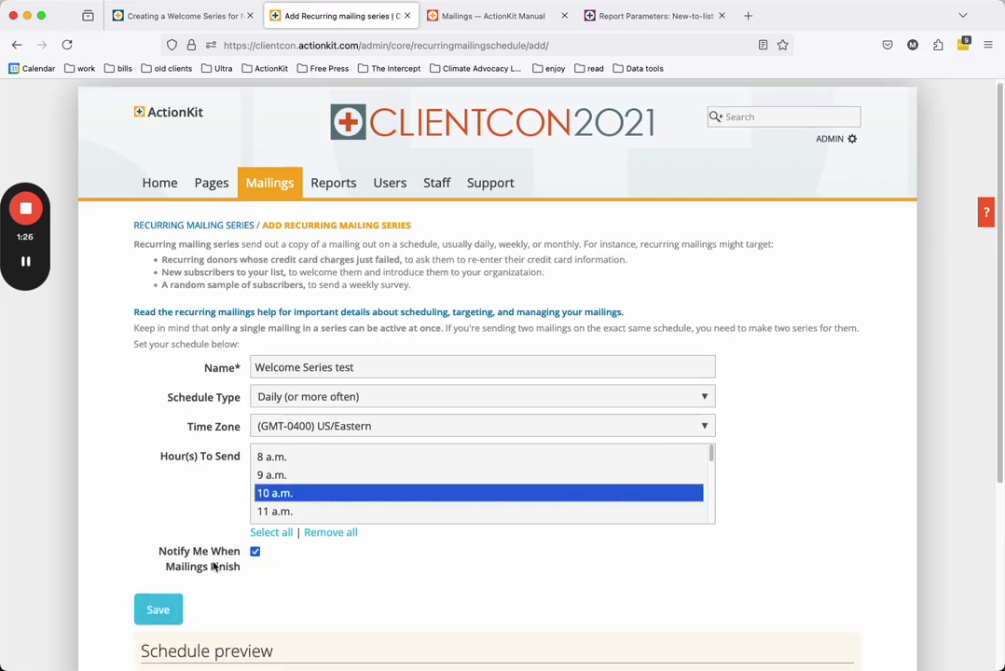
scroll(214, 566, down, 2)
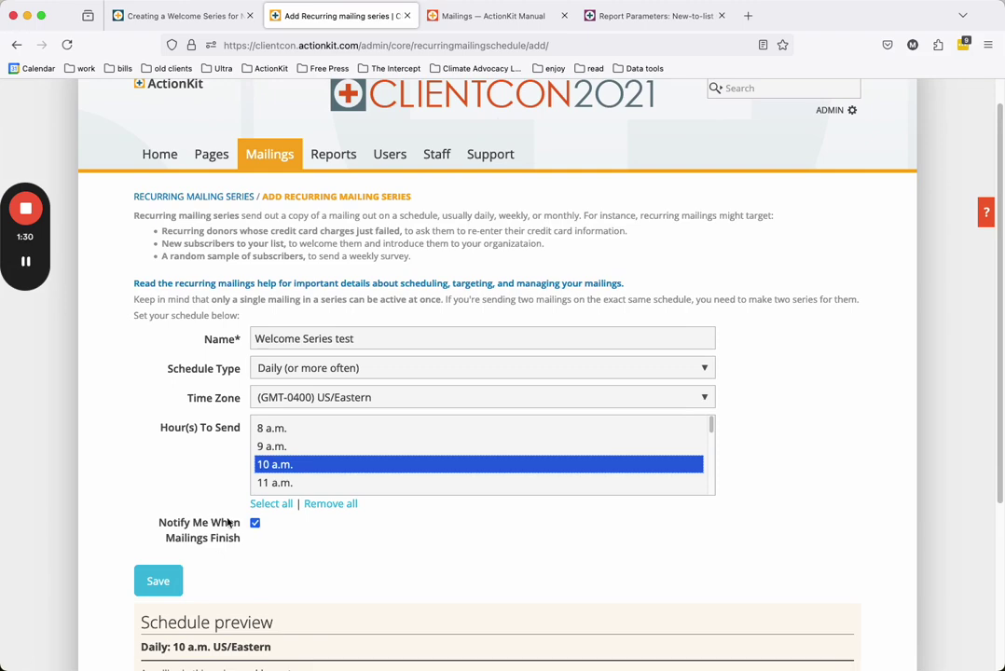
scroll(227, 520, down, 1)
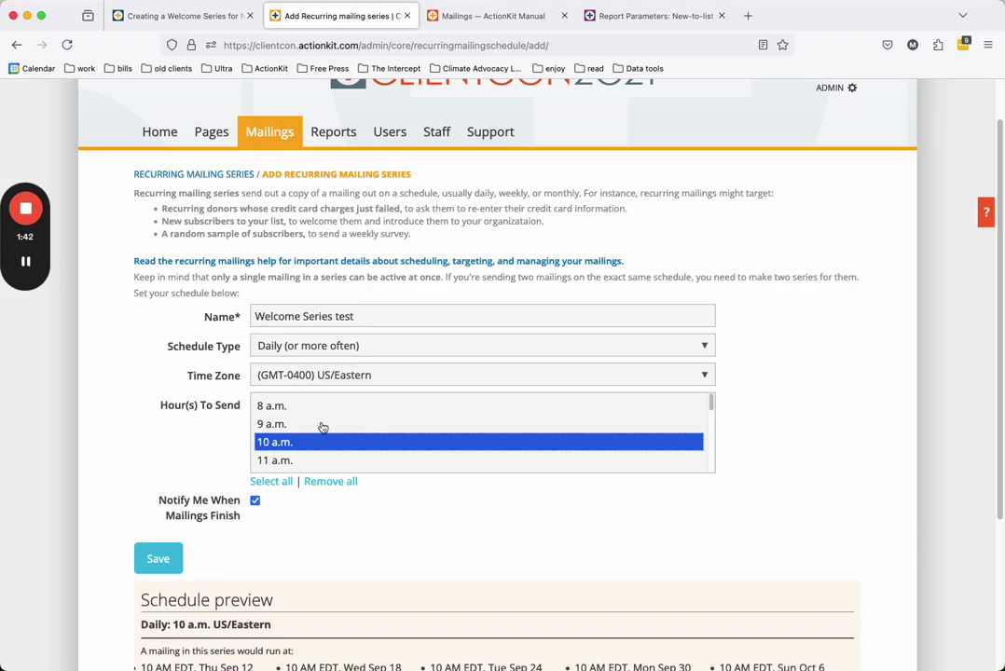
click(255, 501)
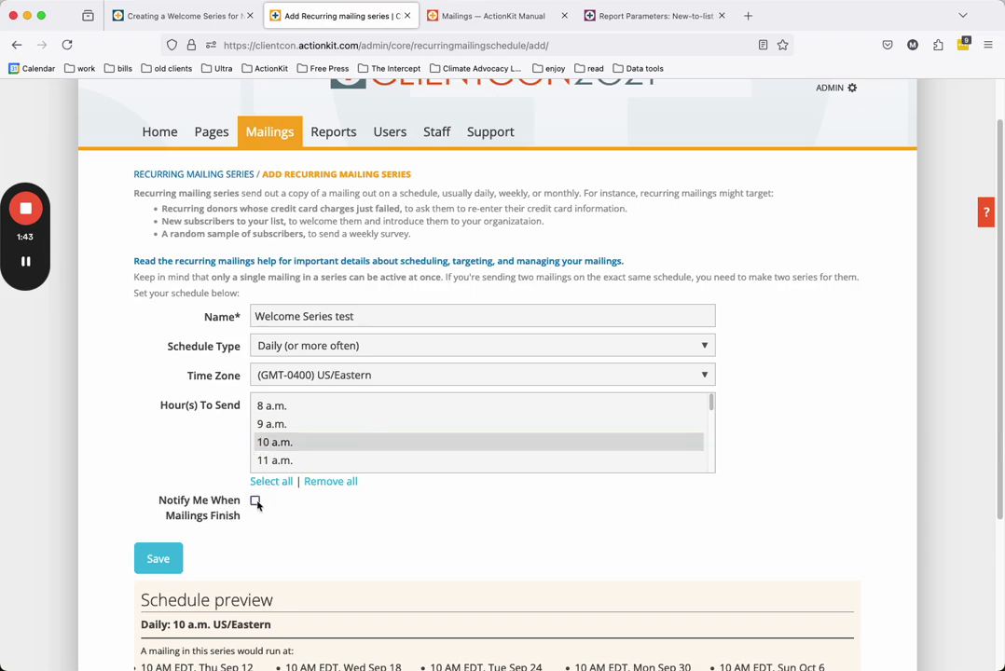
Save Welcome Series test as recurring series 3 and return to the Mailings drafts list
click(157, 560)
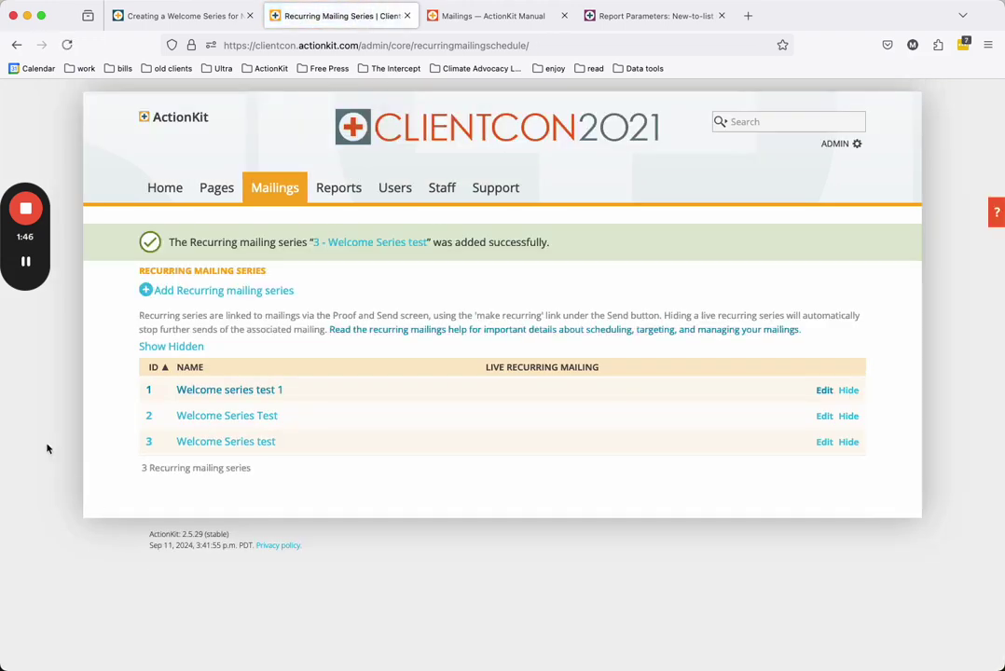
click(27, 262)
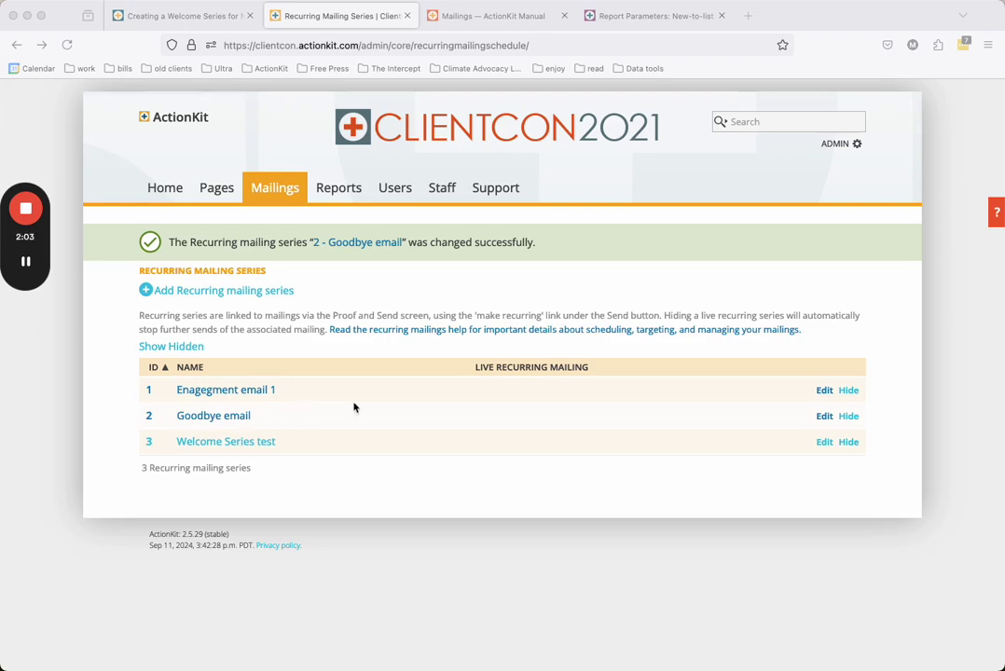
click(276, 191)
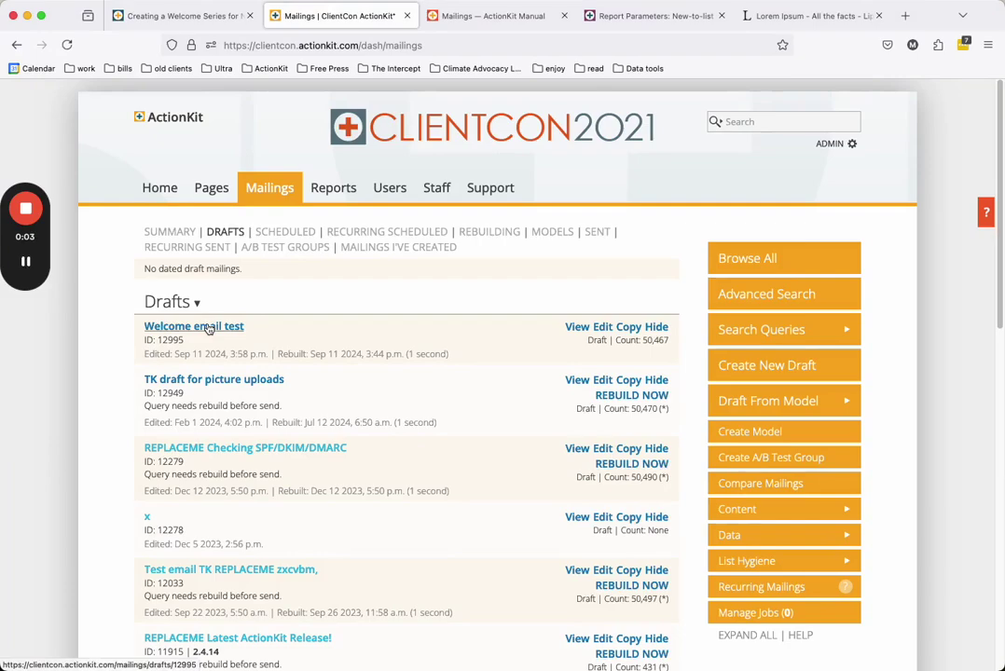
Open the Welcome email test draft (12995) at its Target step
click(208, 330)
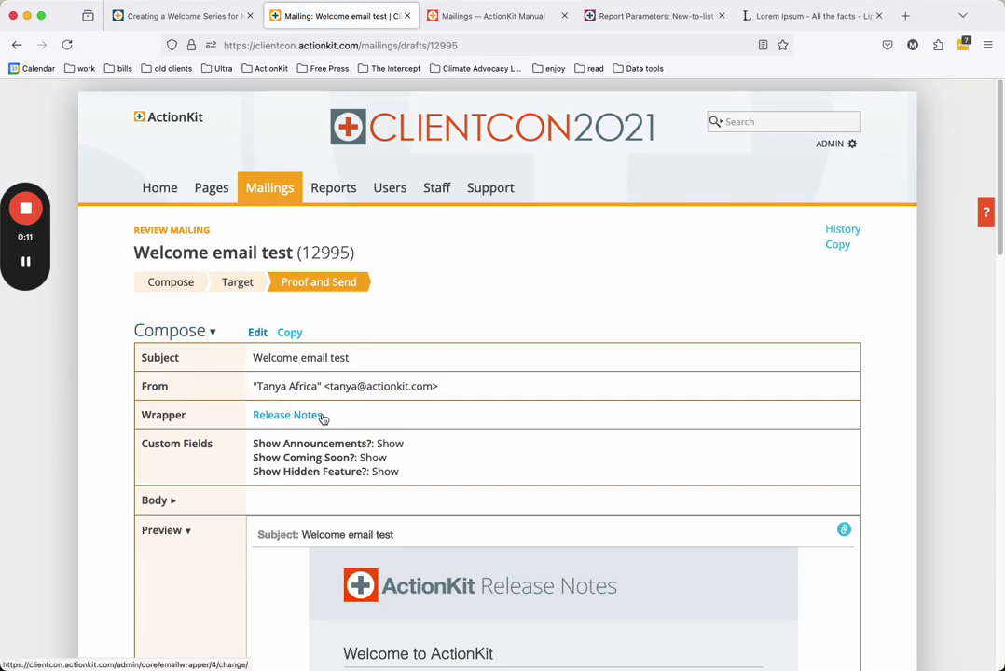
scroll(316, 415, down, 1)
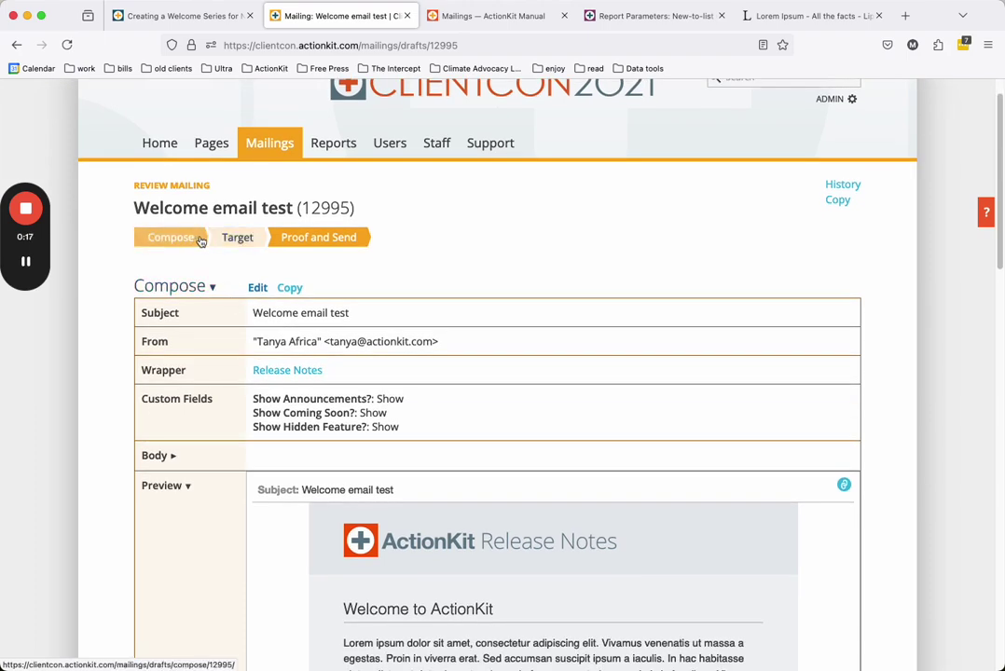
click(231, 239)
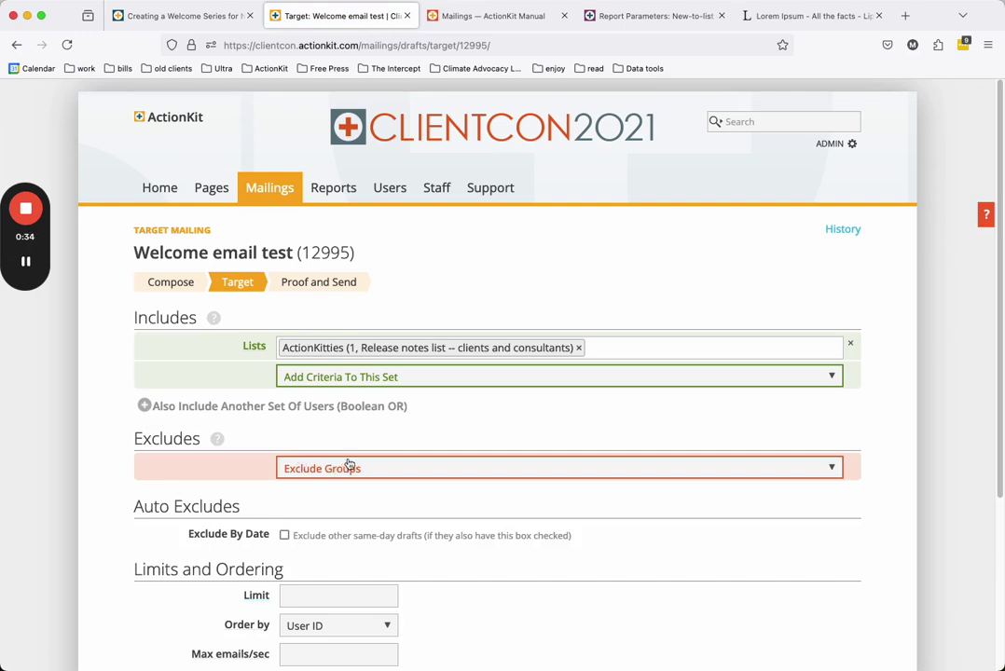
Include the Query Library criterion 'New-to-database users' limited to the last 1 day
scroll(348, 466, down, 1)
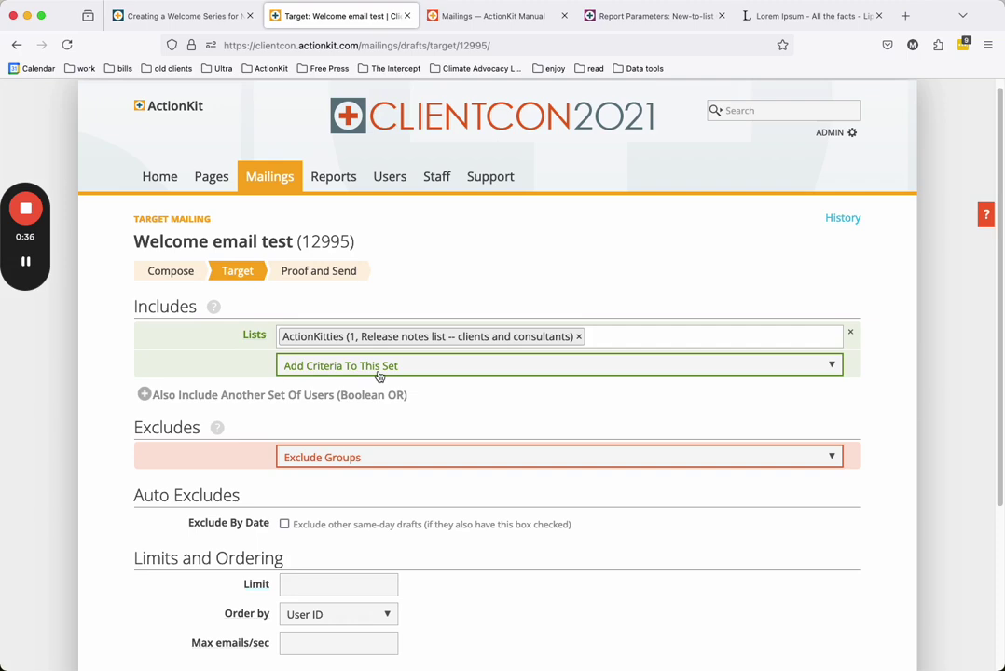
scroll(379, 373, down, 1)
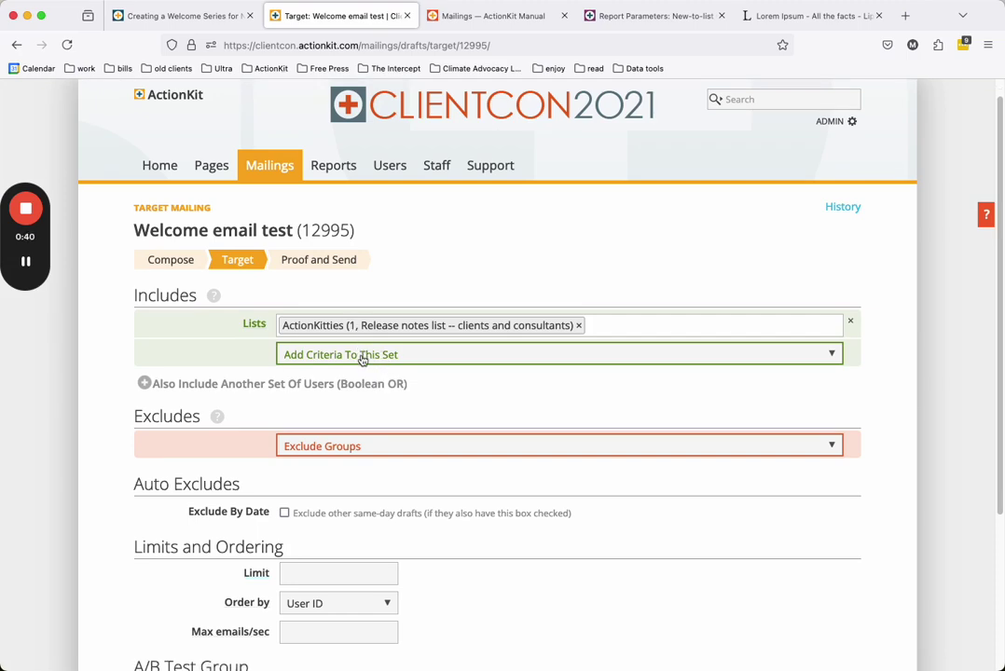
click(363, 357)
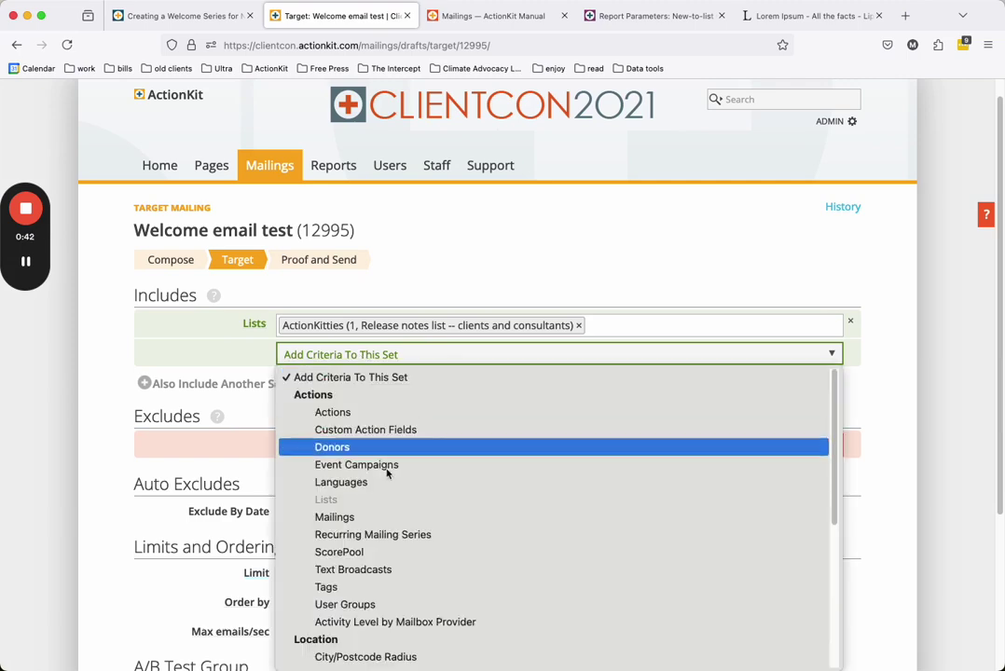
scroll(410, 523, down, 4)
scroll(404, 601, down, 2)
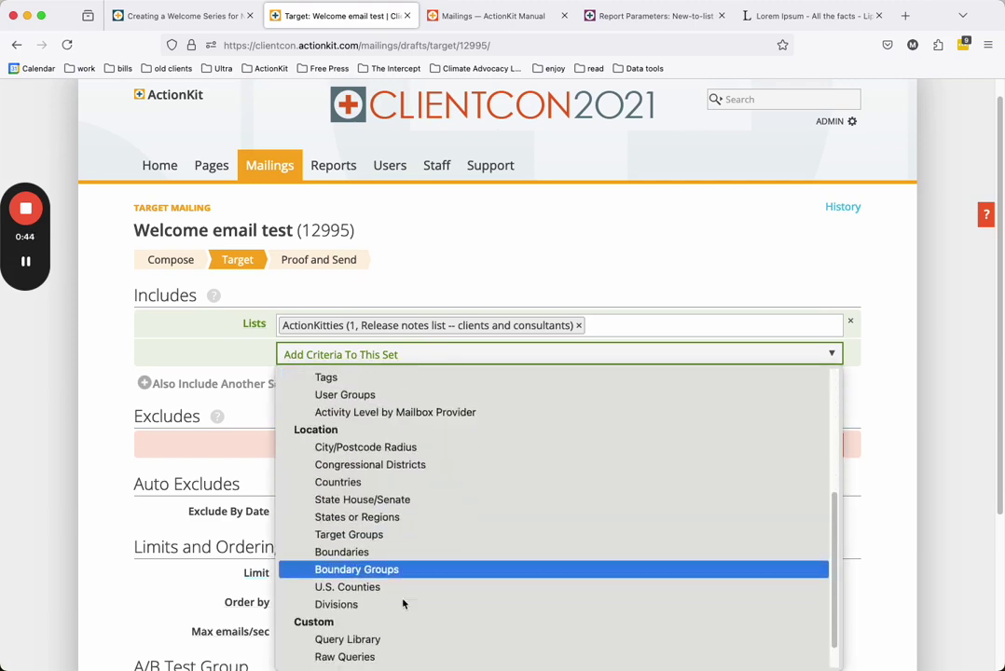
click(403, 603)
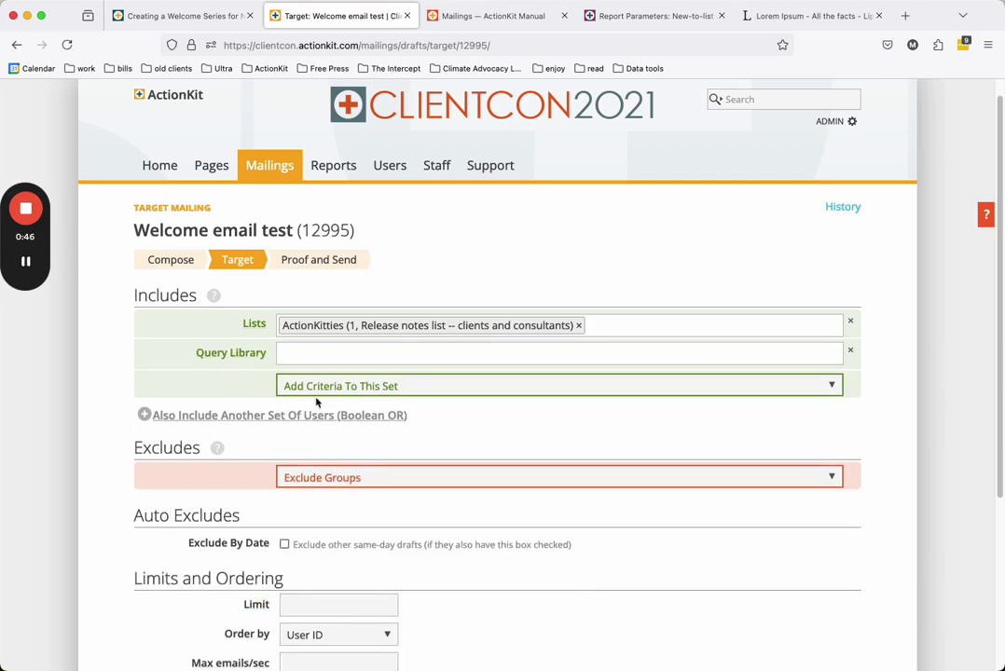
click(308, 358)
text(new)
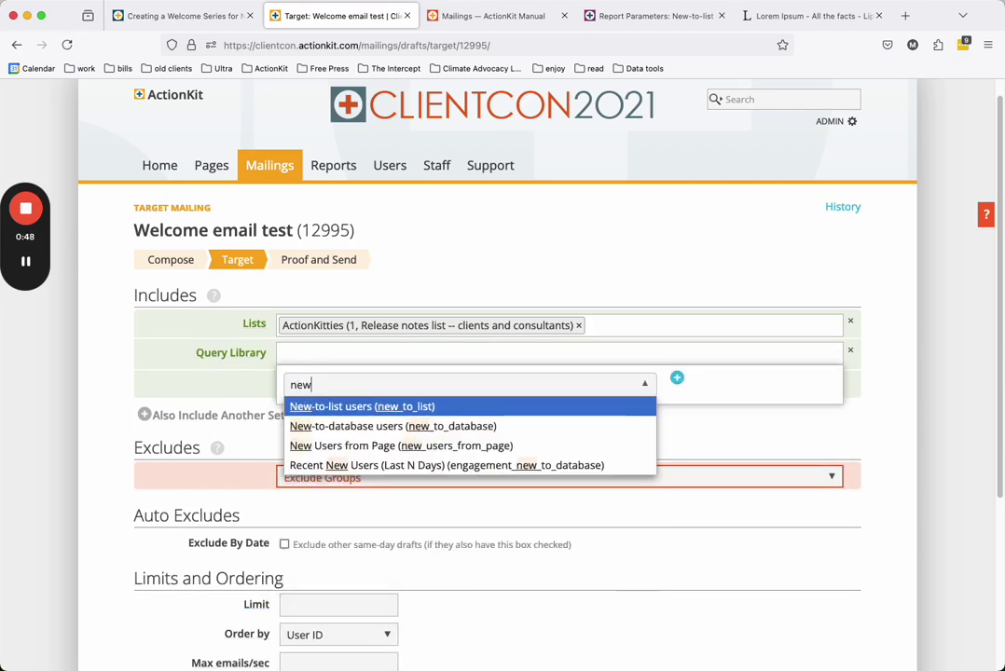
key(Down)
key(Return)
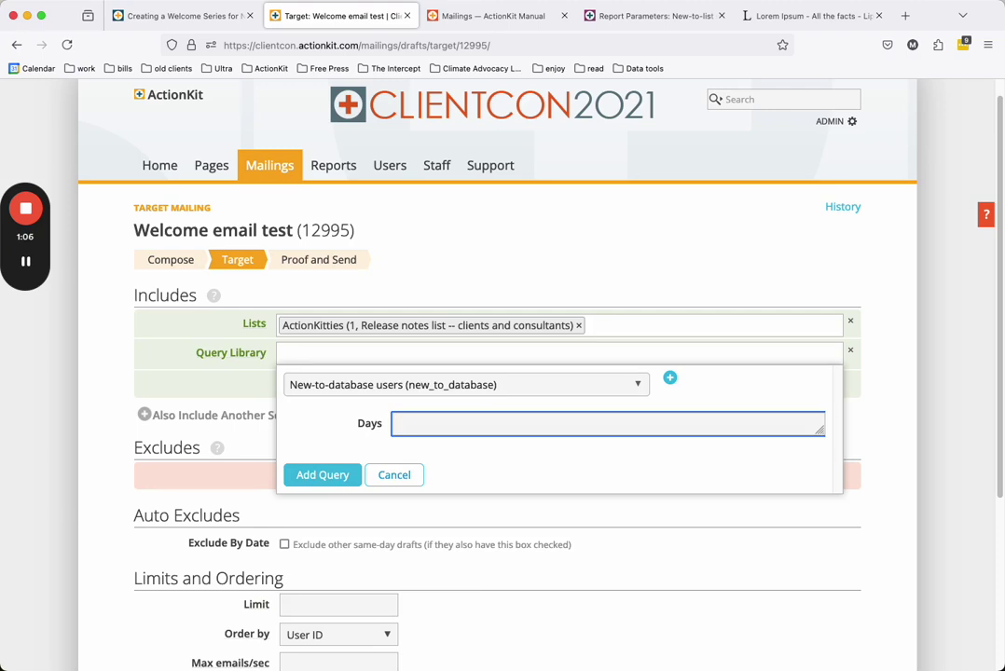
text(1)
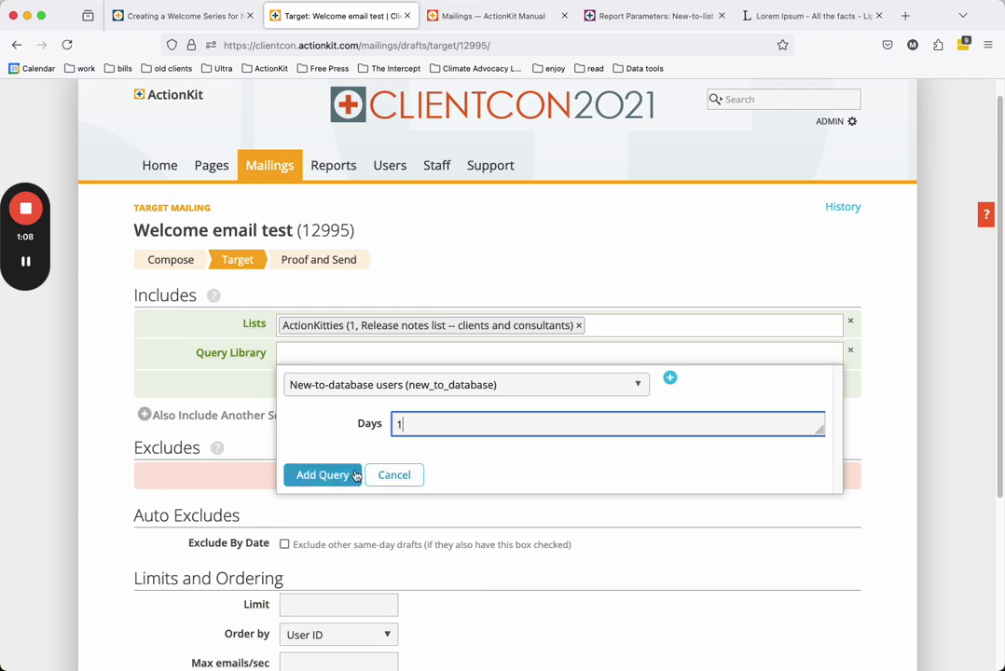
click(322, 475)
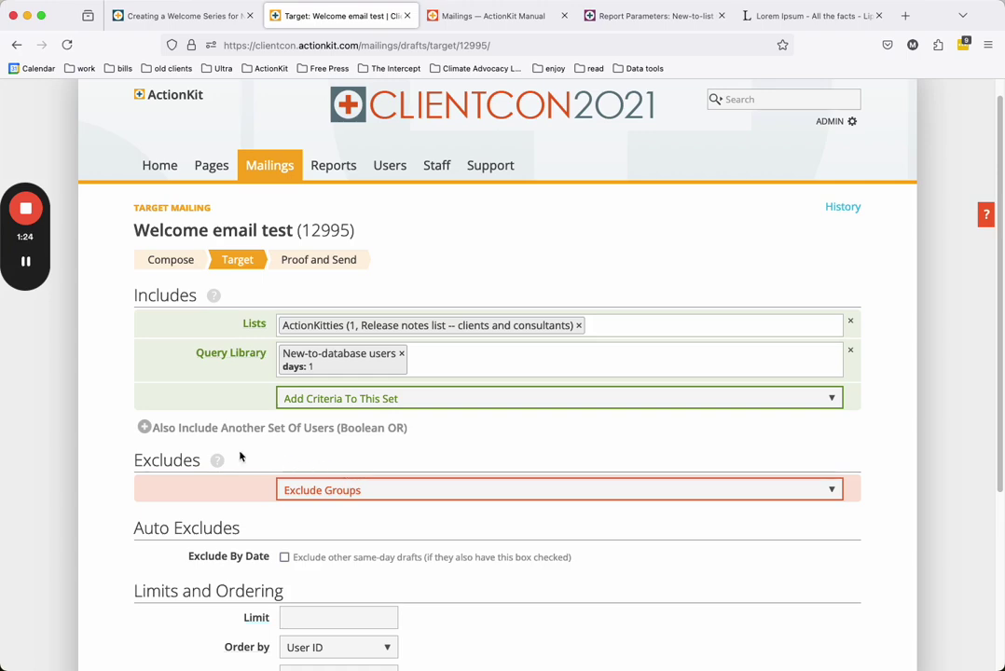
Add a Query Library exclusion using 'People who recently received a recurring series'
scroll(206, 498, down, 2)
click(377, 425)
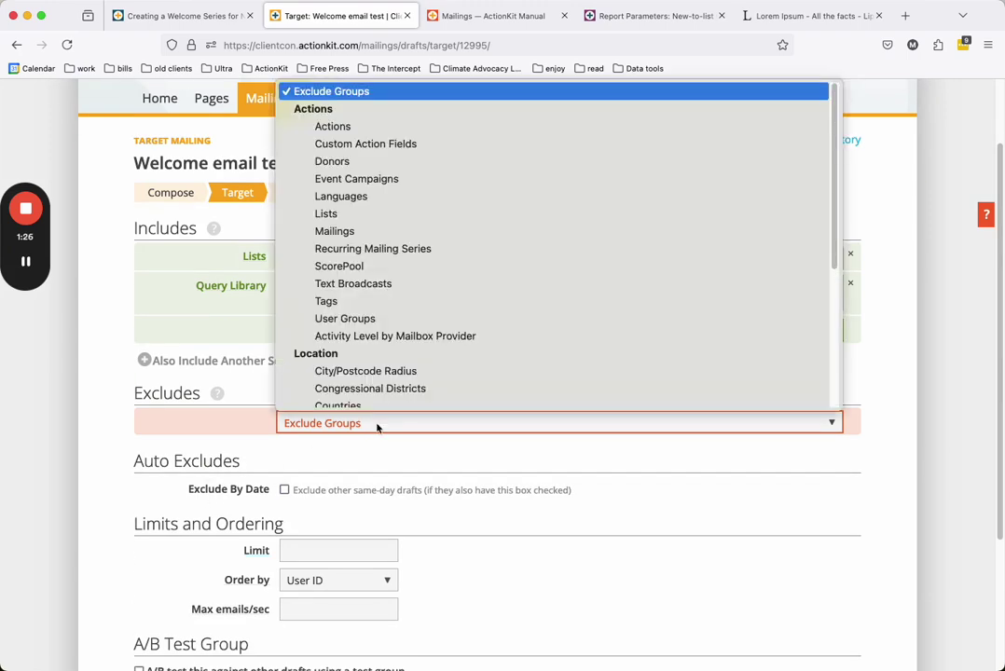
scroll(426, 364, down, 3)
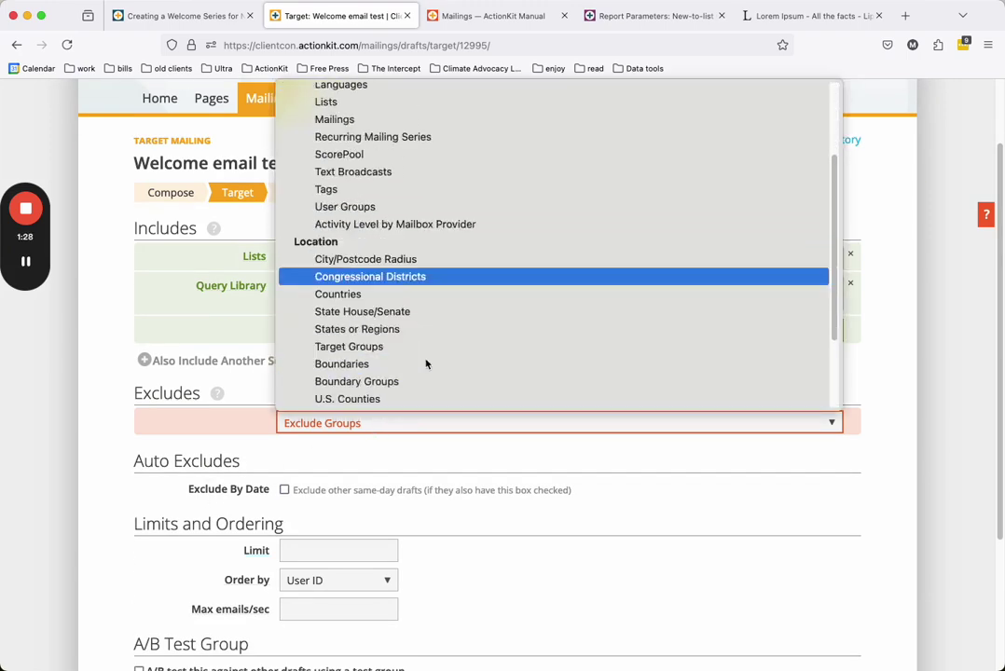
scroll(426, 364, down, 2)
click(400, 367)
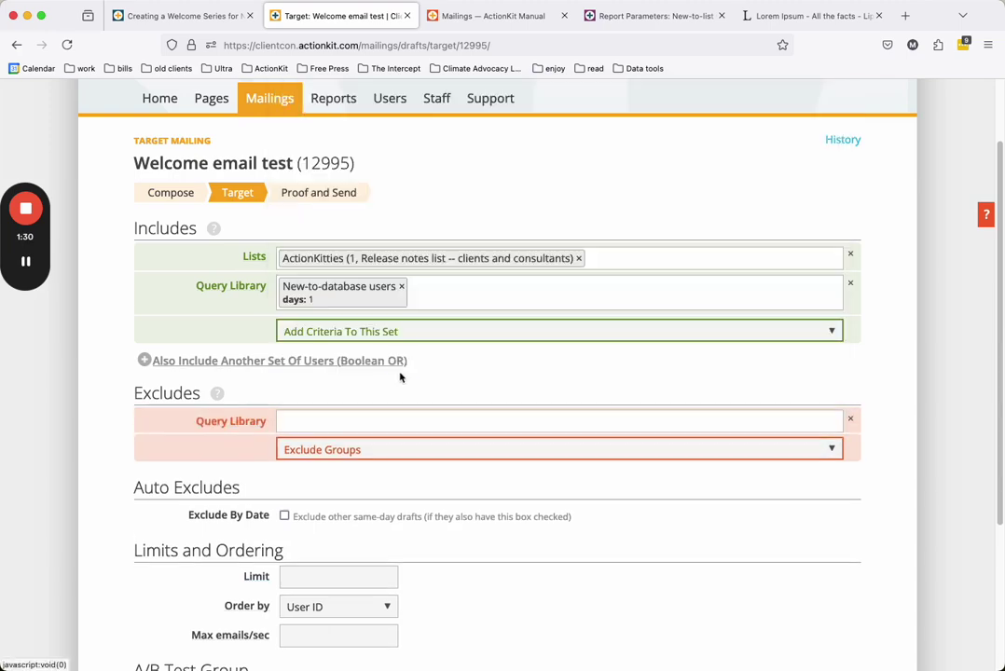
click(383, 421)
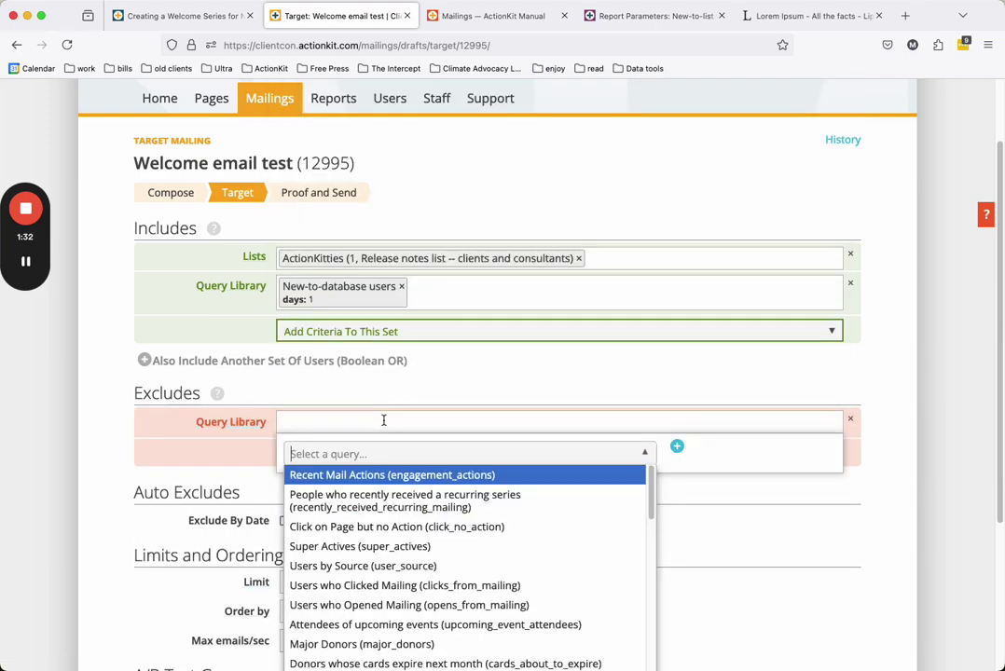
text(peop)
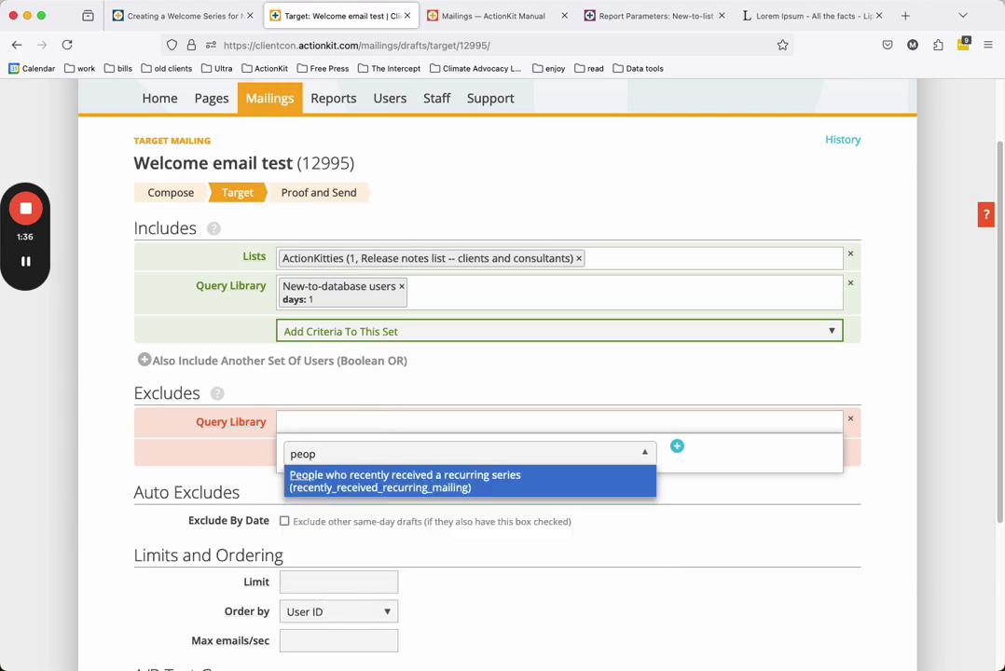
key(Return)
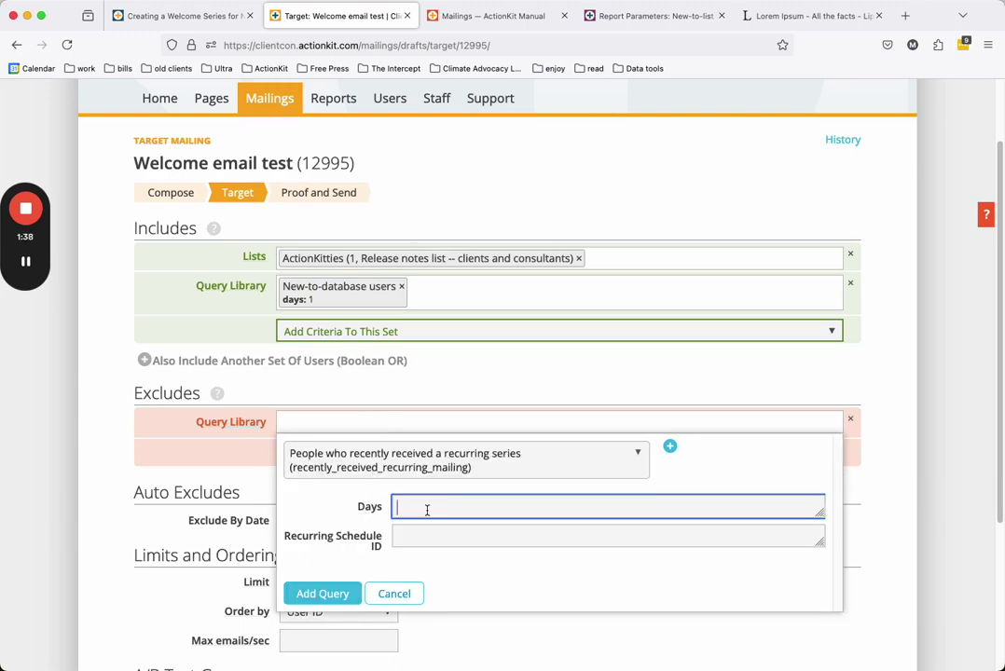
Set the exclusion to 180 days and recurring schedule ID 1, then add the query
text(80)
scroll(422, 508, down, 1)
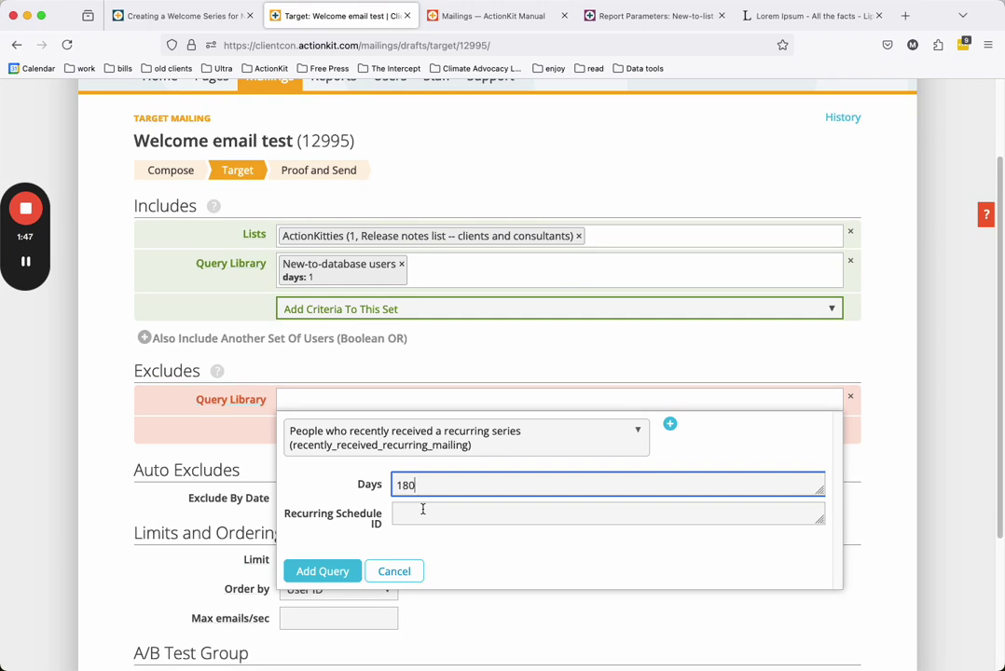
click(424, 512)
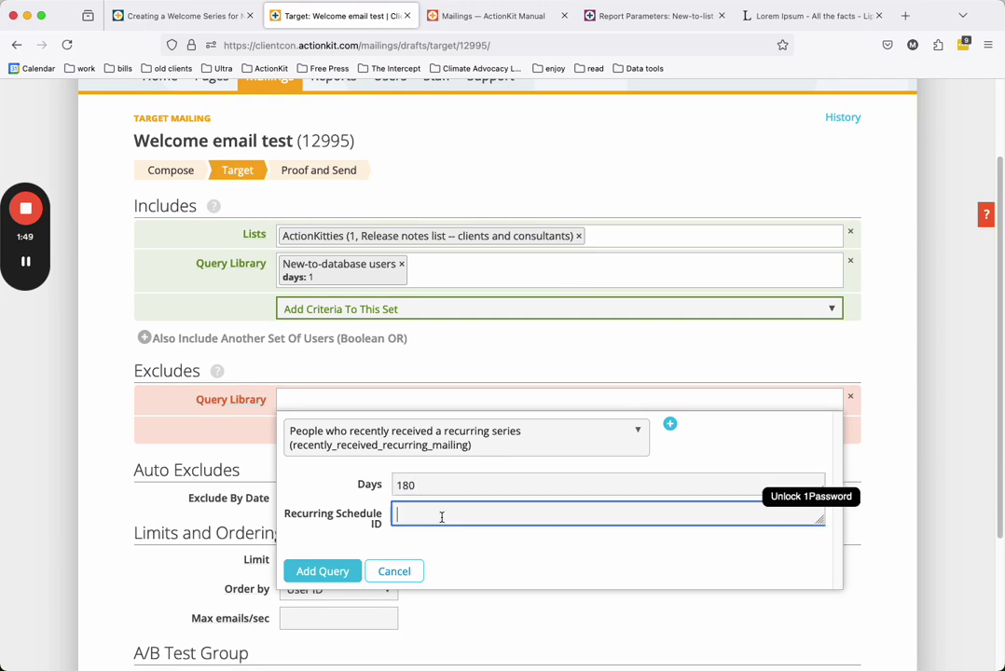
text(1)
click(327, 571)
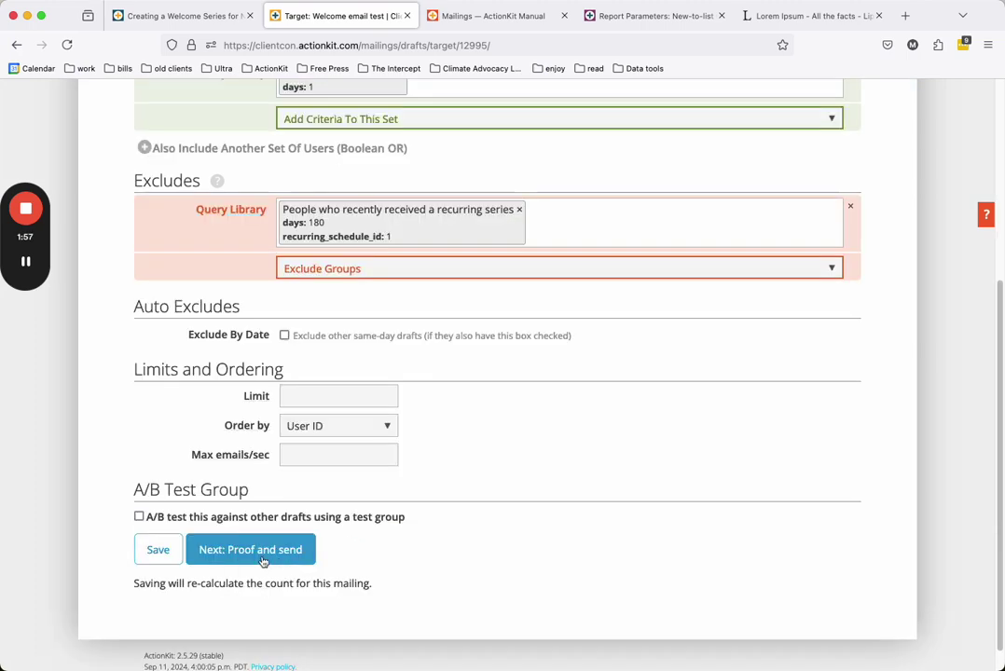
On Proof and Send, make the mailing recurring in series '3 - Welcome Series test'
click(249, 547)
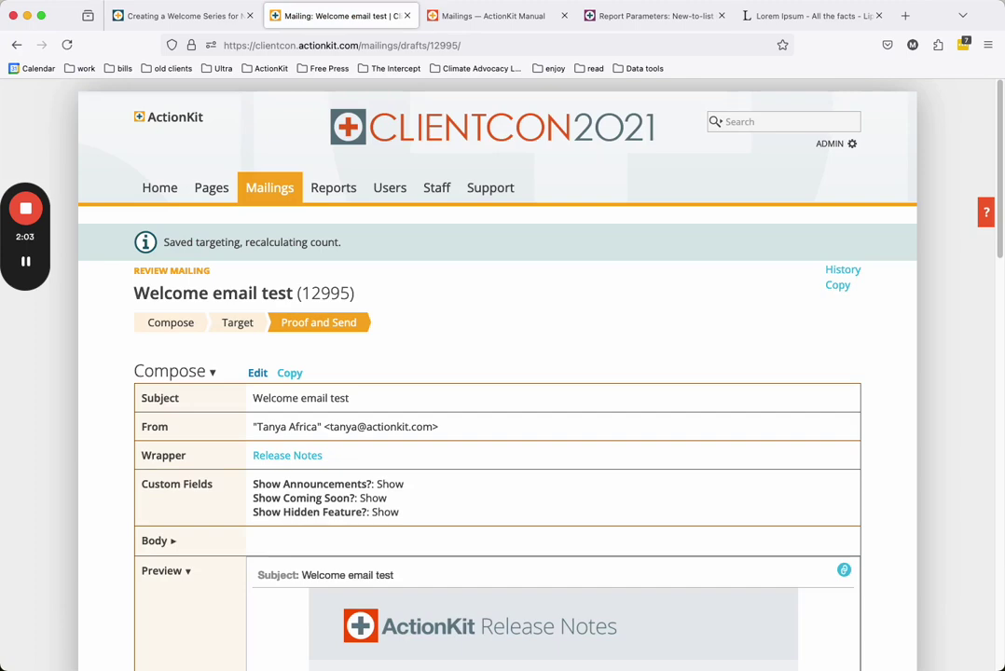
scroll(673, 563, down, 10)
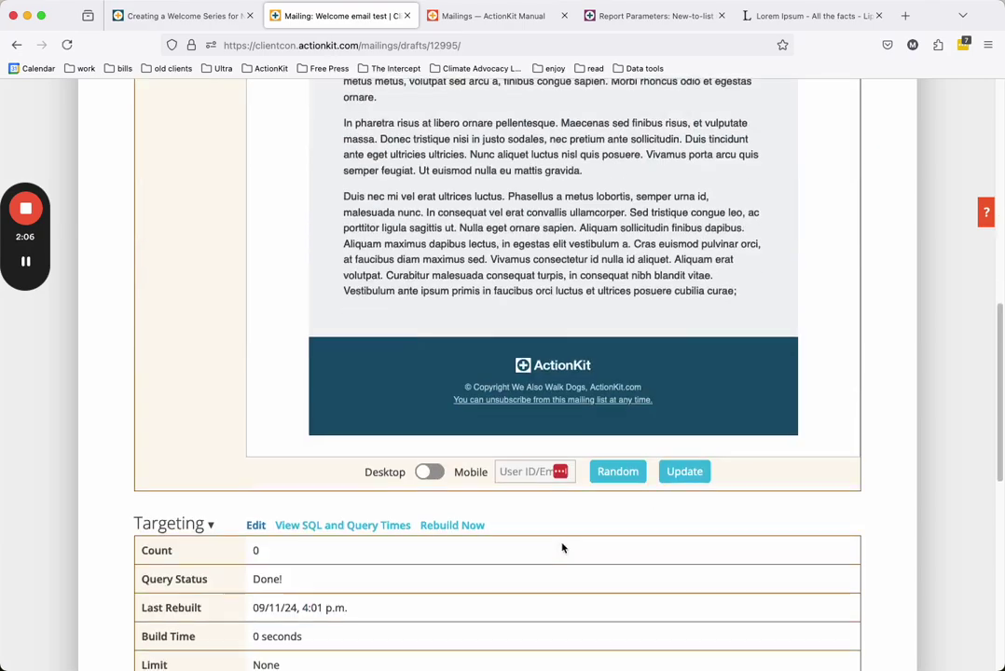
scroll(558, 561, down, 6)
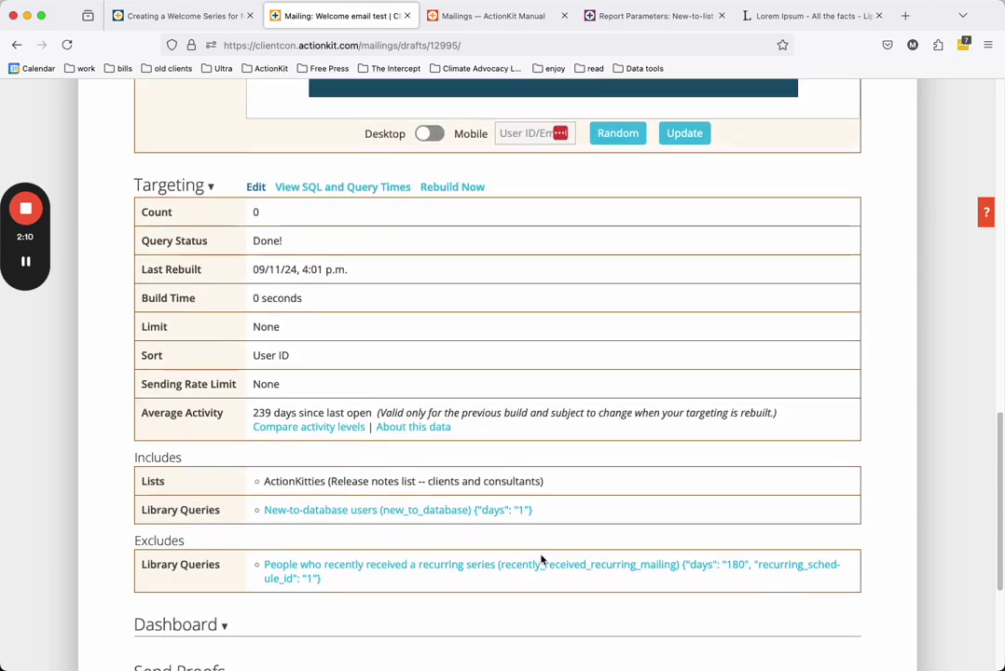
click(285, 550)
click(255, 509)
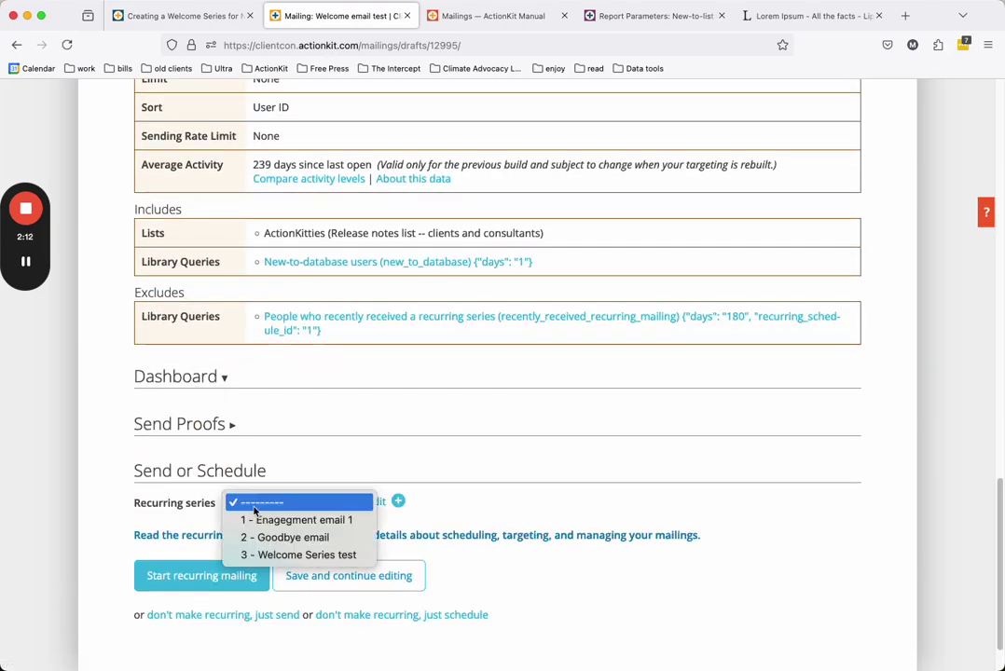
click(271, 555)
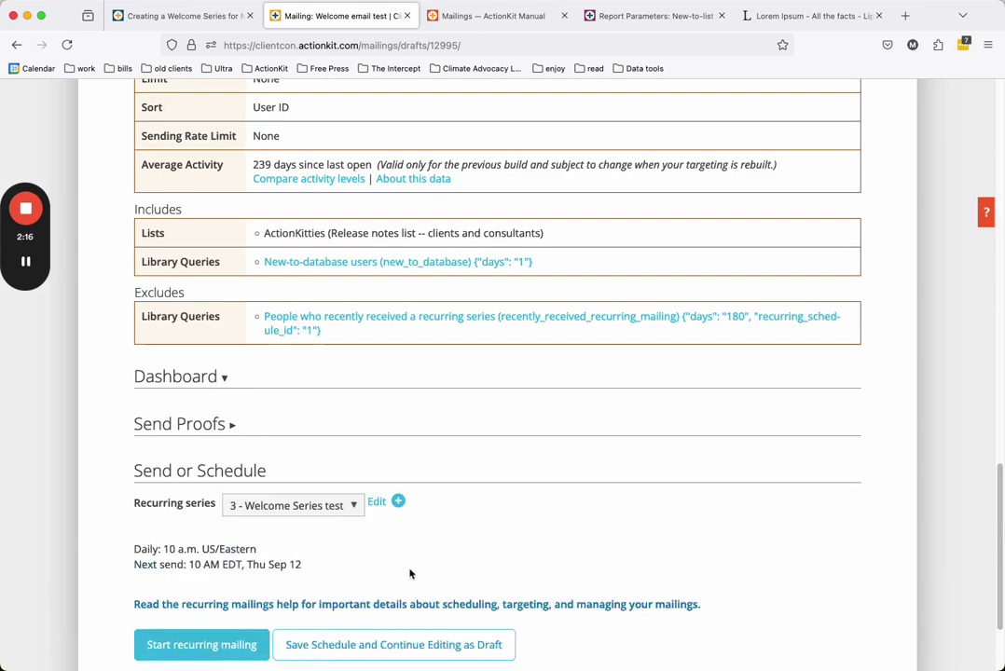
scroll(409, 574, down, 2)
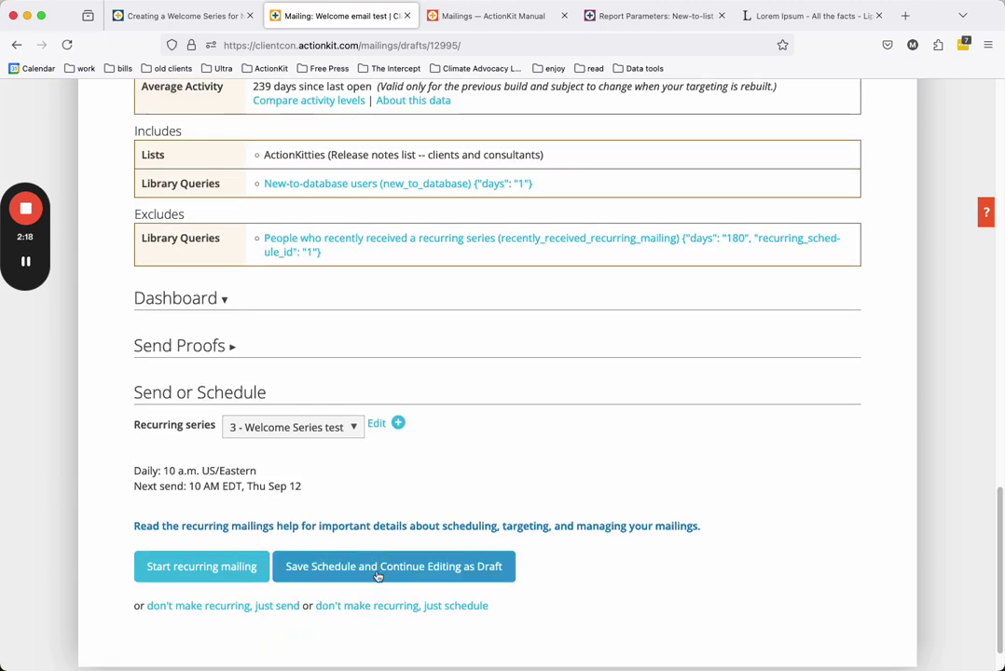
Save the schedule as a draft and highlight the warning that the exclusion targets series 1
click(378, 568)
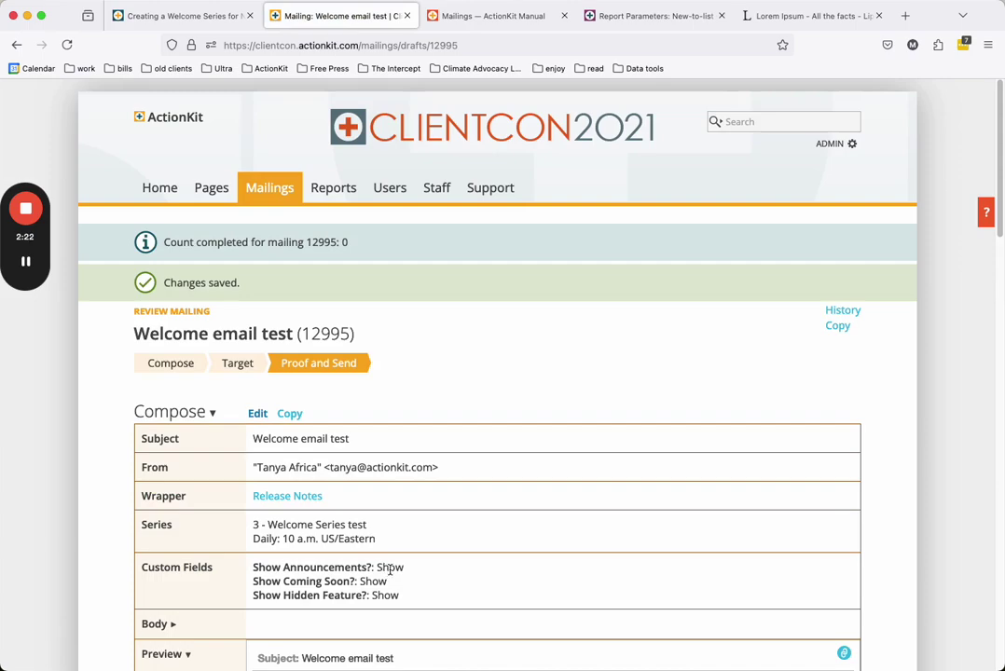
scroll(451, 543, down, 1)
scroll(452, 543, down, 15)
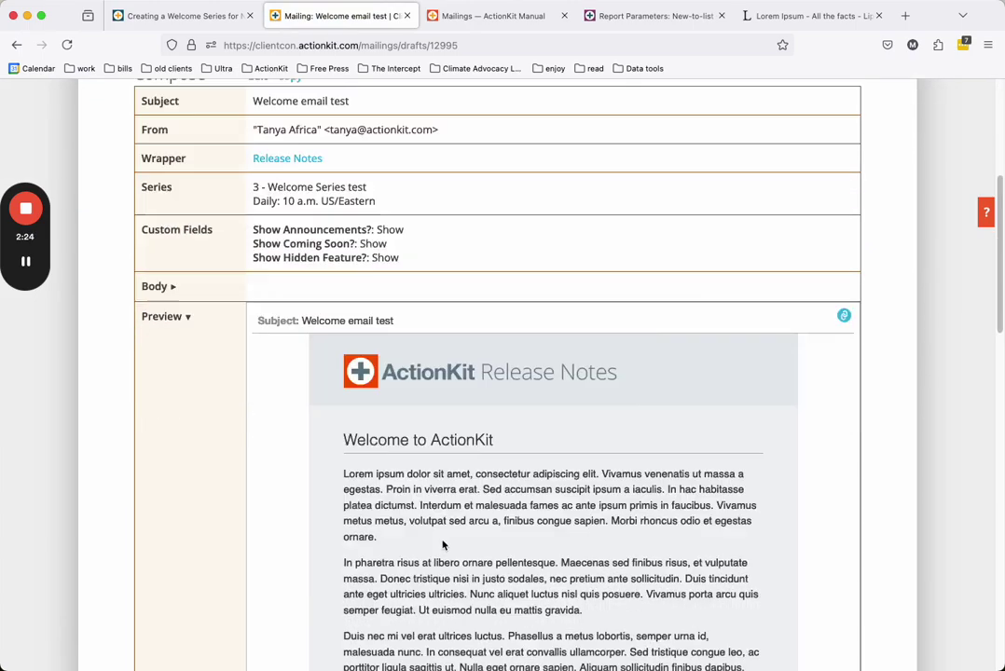
click(235, 549)
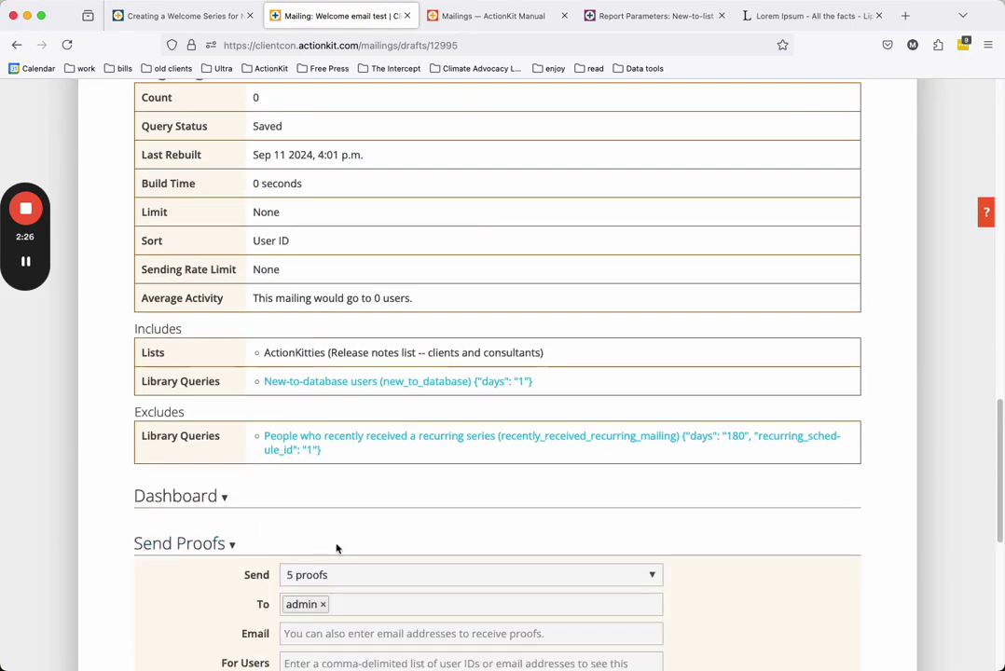
scroll(224, 587, down, 3)
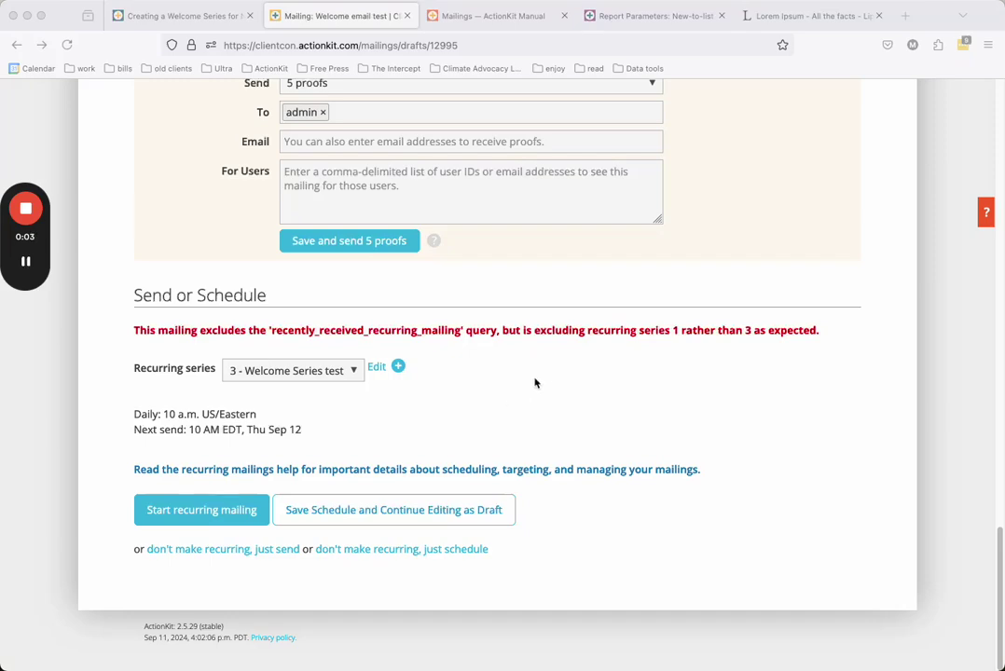
click(134, 333)
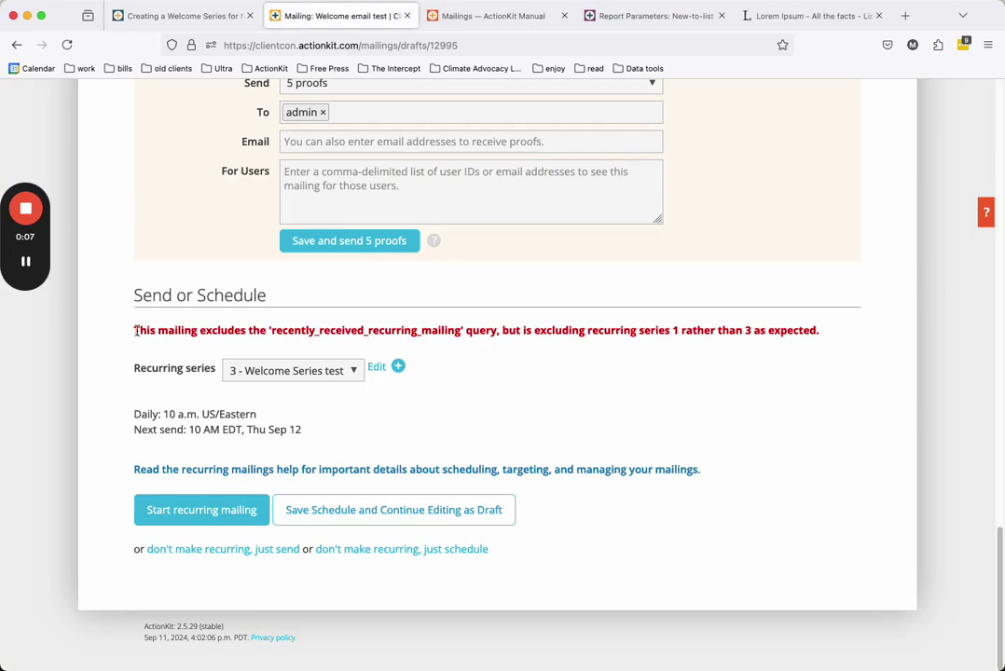
drag(250, 322, 790, 337)
Reopen the targeting and remove the exclusion that uses recurring series 1
click(741, 365)
scroll(433, 393, up, 5)
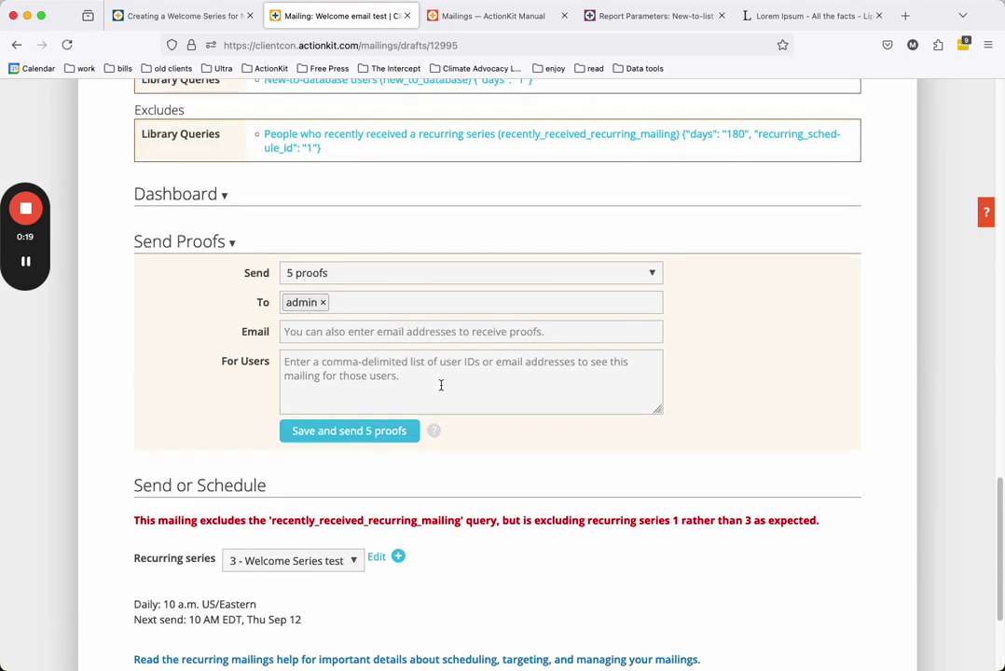
scroll(434, 387, up, 15)
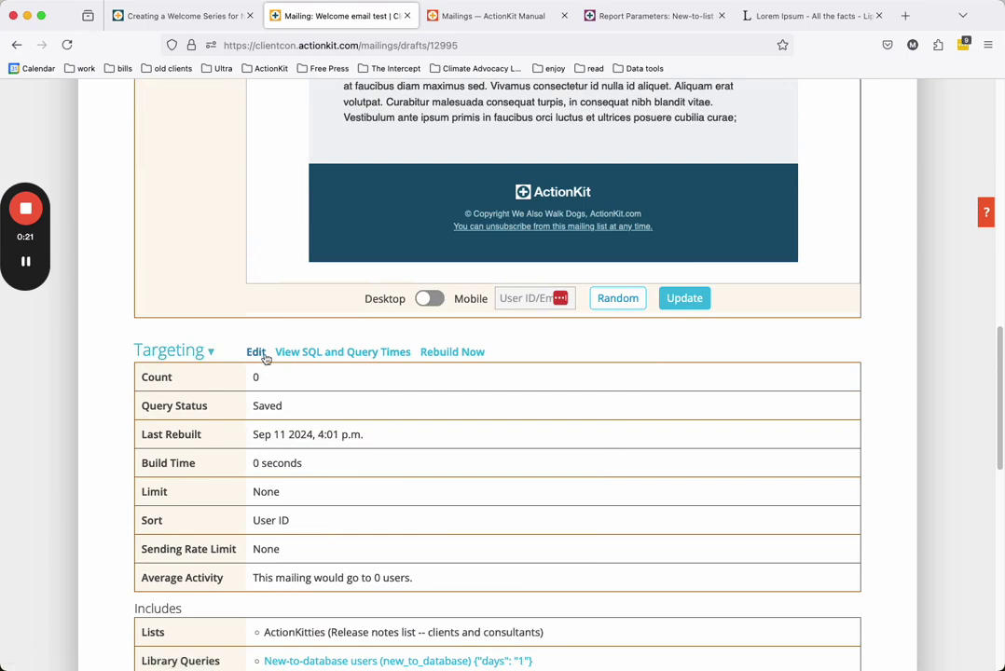
click(256, 352)
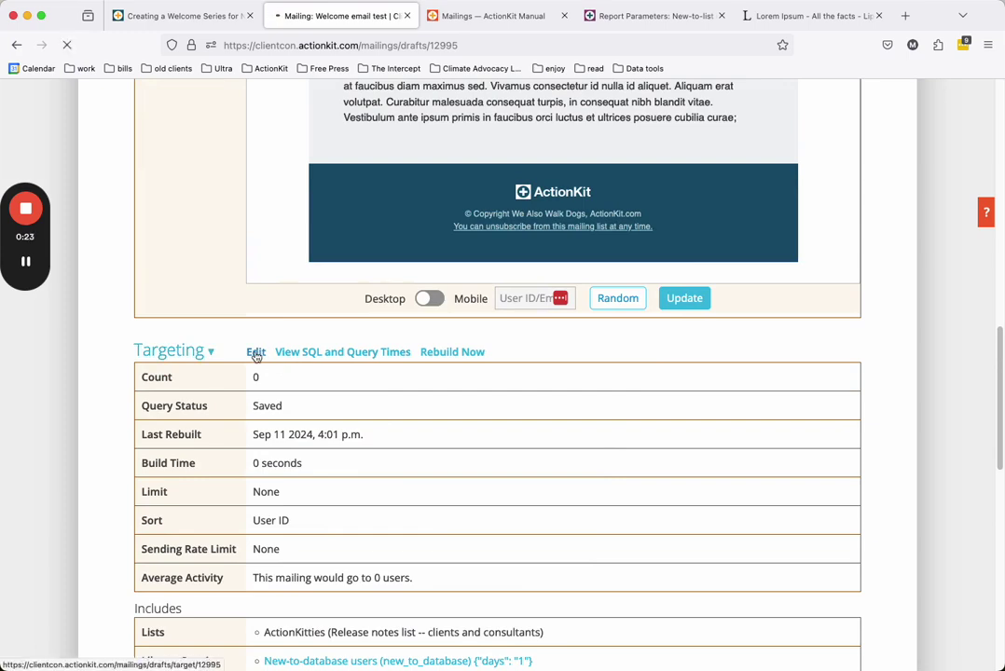
scroll(374, 395, down, 4)
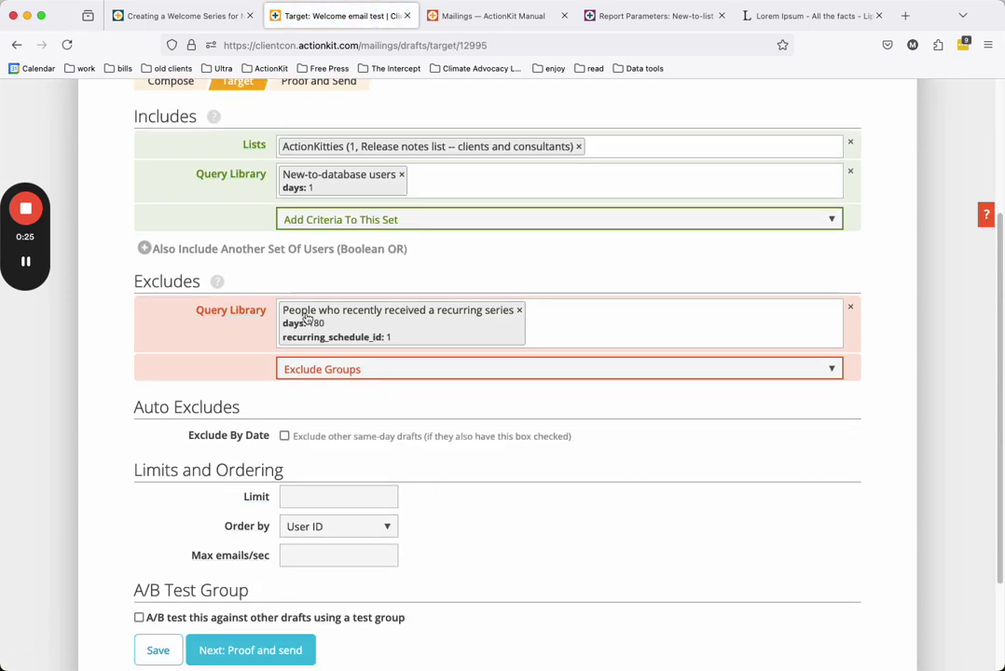
click(521, 311)
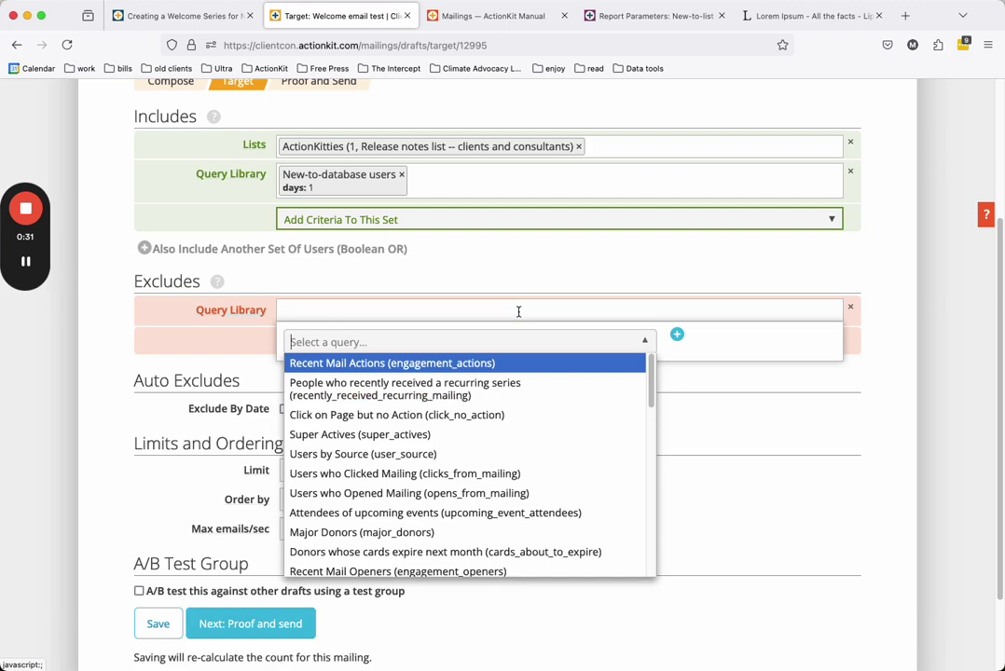
Re-add 'People who recently received a recurring series' with 180 days and schedule ID 3
text(peop)
key(Return)
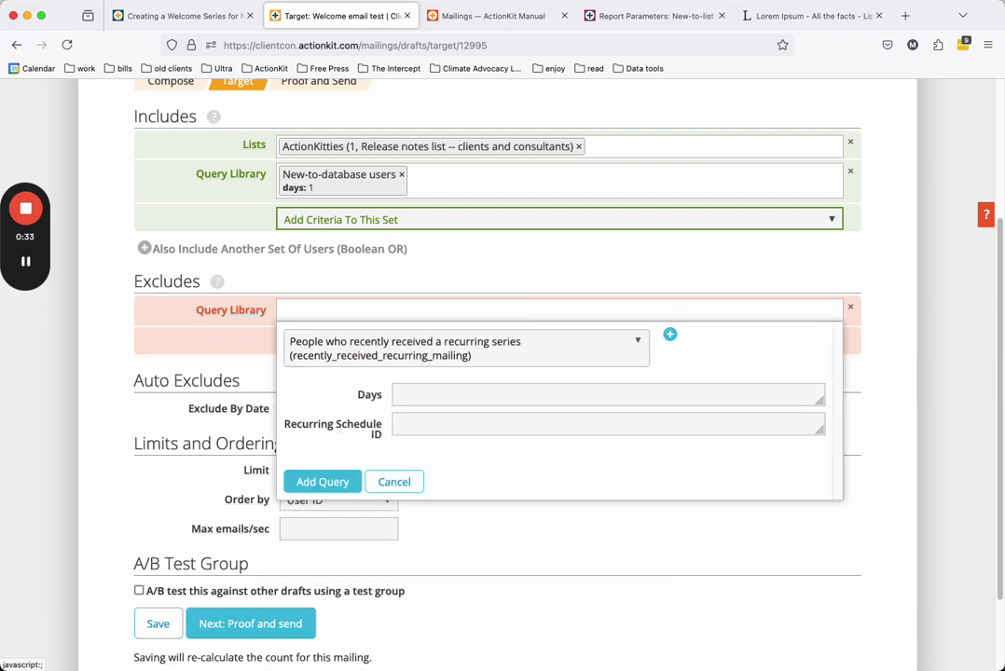
click(484, 394)
text(180)
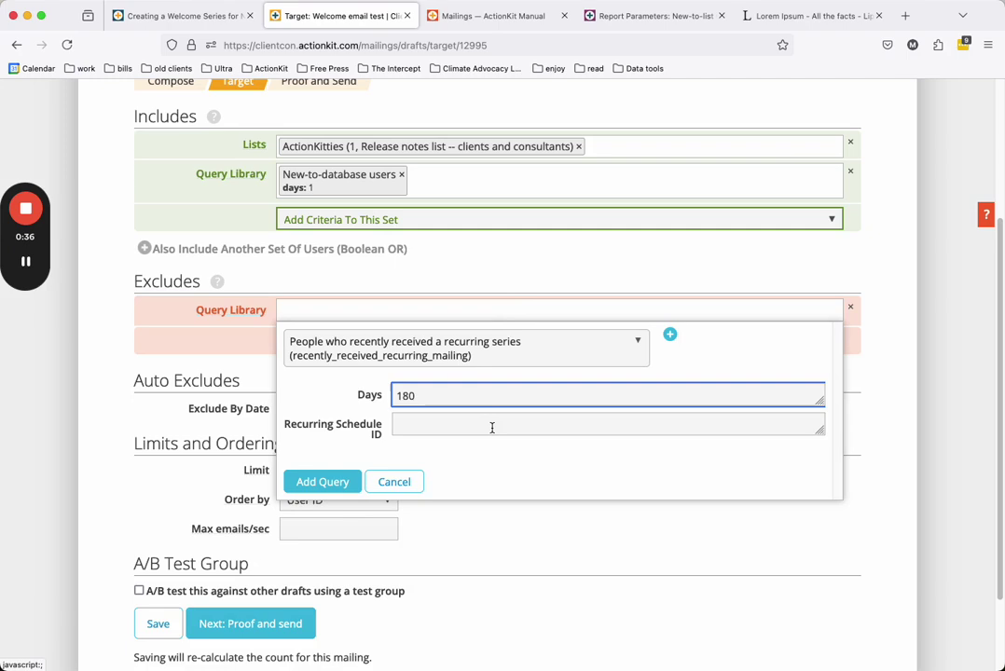
click(490, 425)
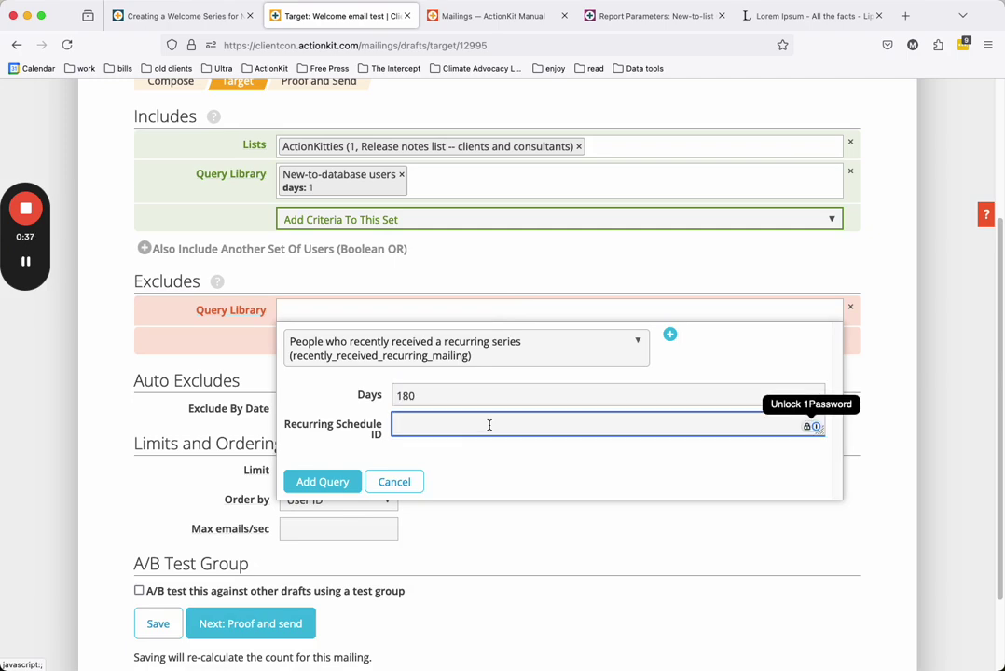
text(3)
click(316, 480)
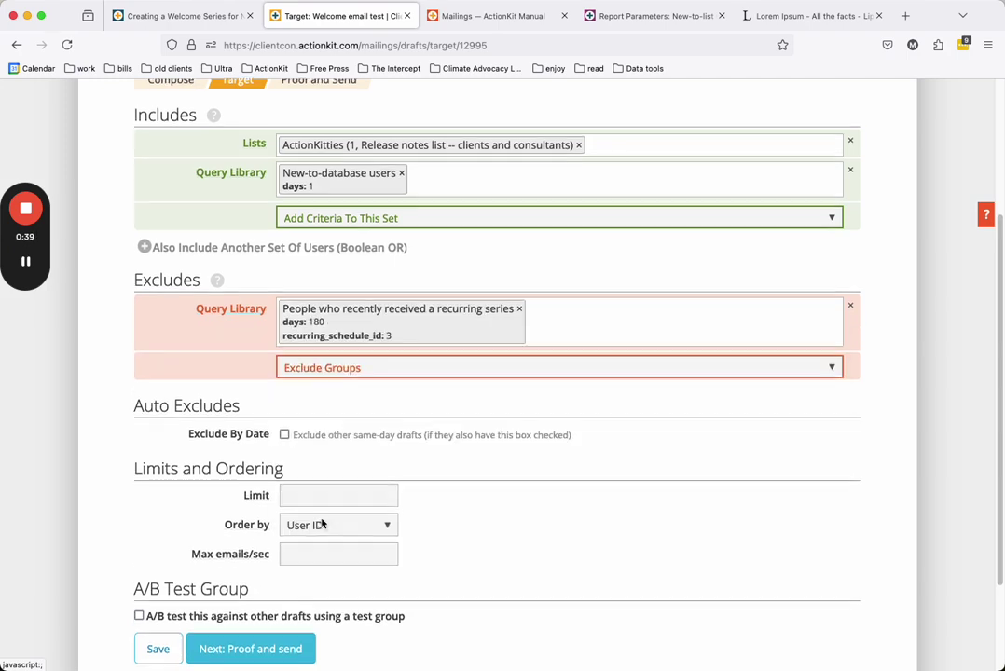
Save the corrected targeting and reload the review to confirm the 180-day series 3 exclusion
scroll(280, 525, down, 3)
click(276, 528)
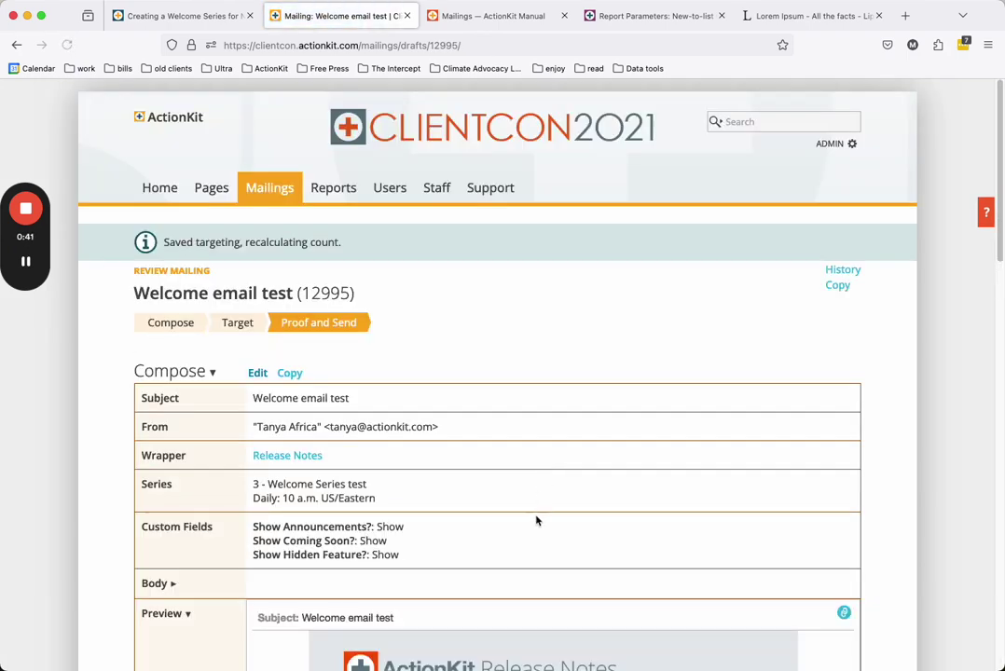
scroll(528, 533, down, 5)
scroll(527, 541, down, 10)
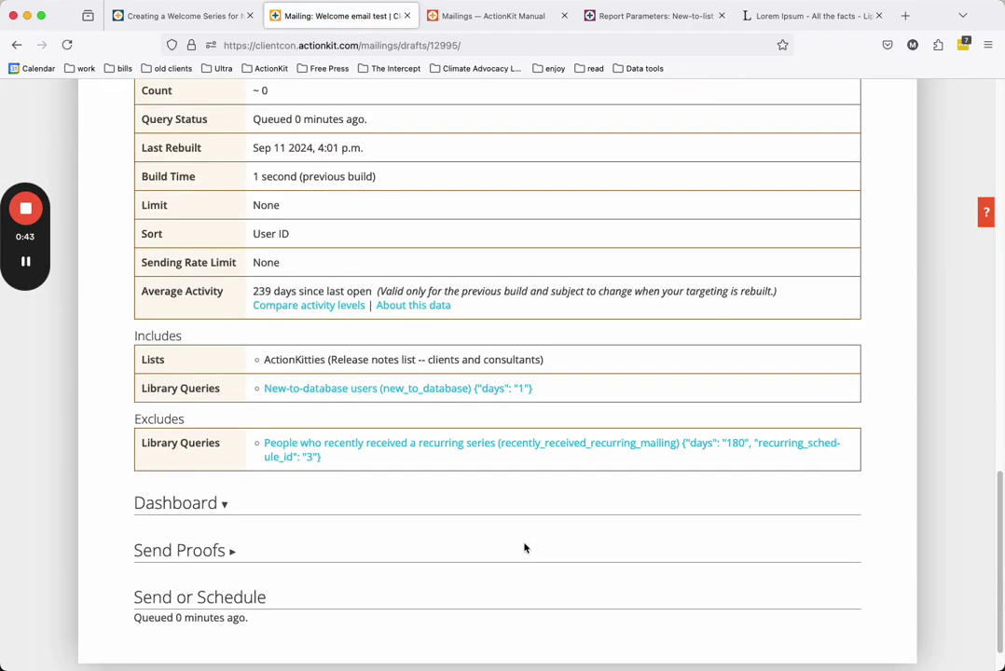
click(67, 45)
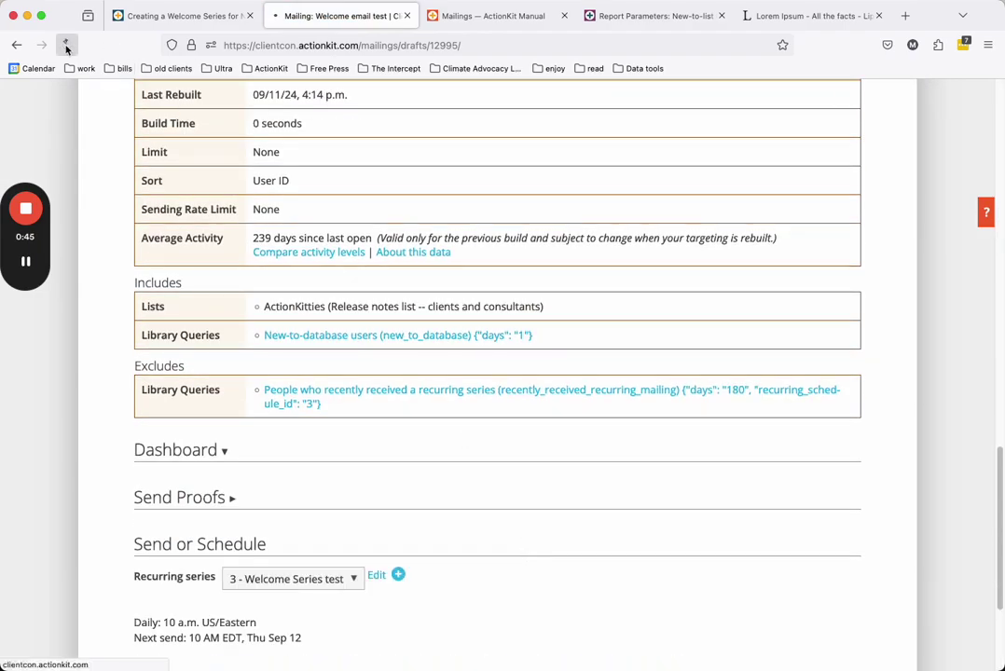
scroll(309, 447, down, 5)
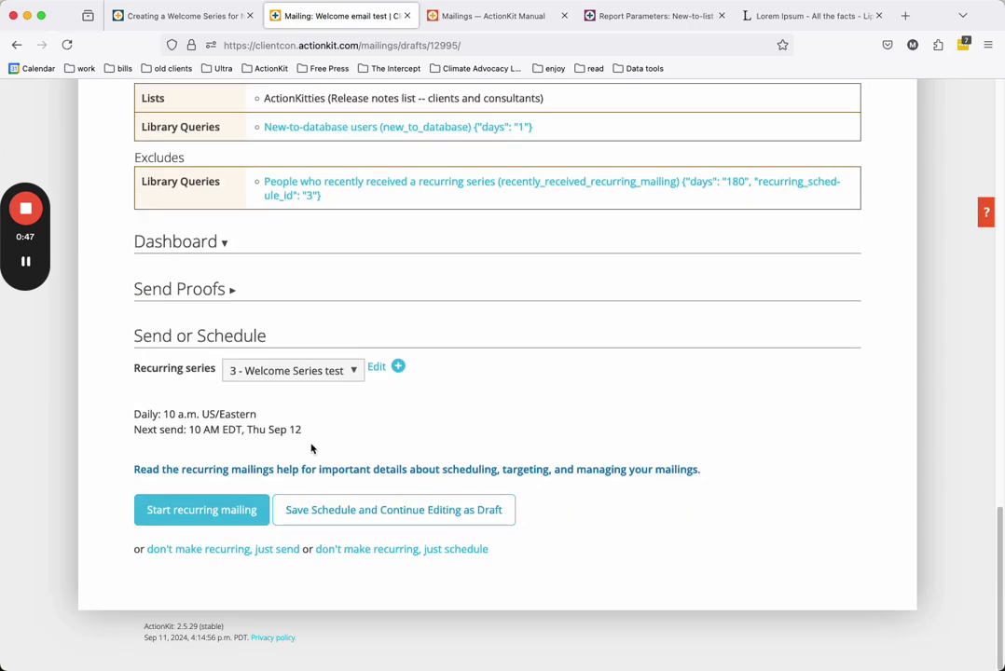